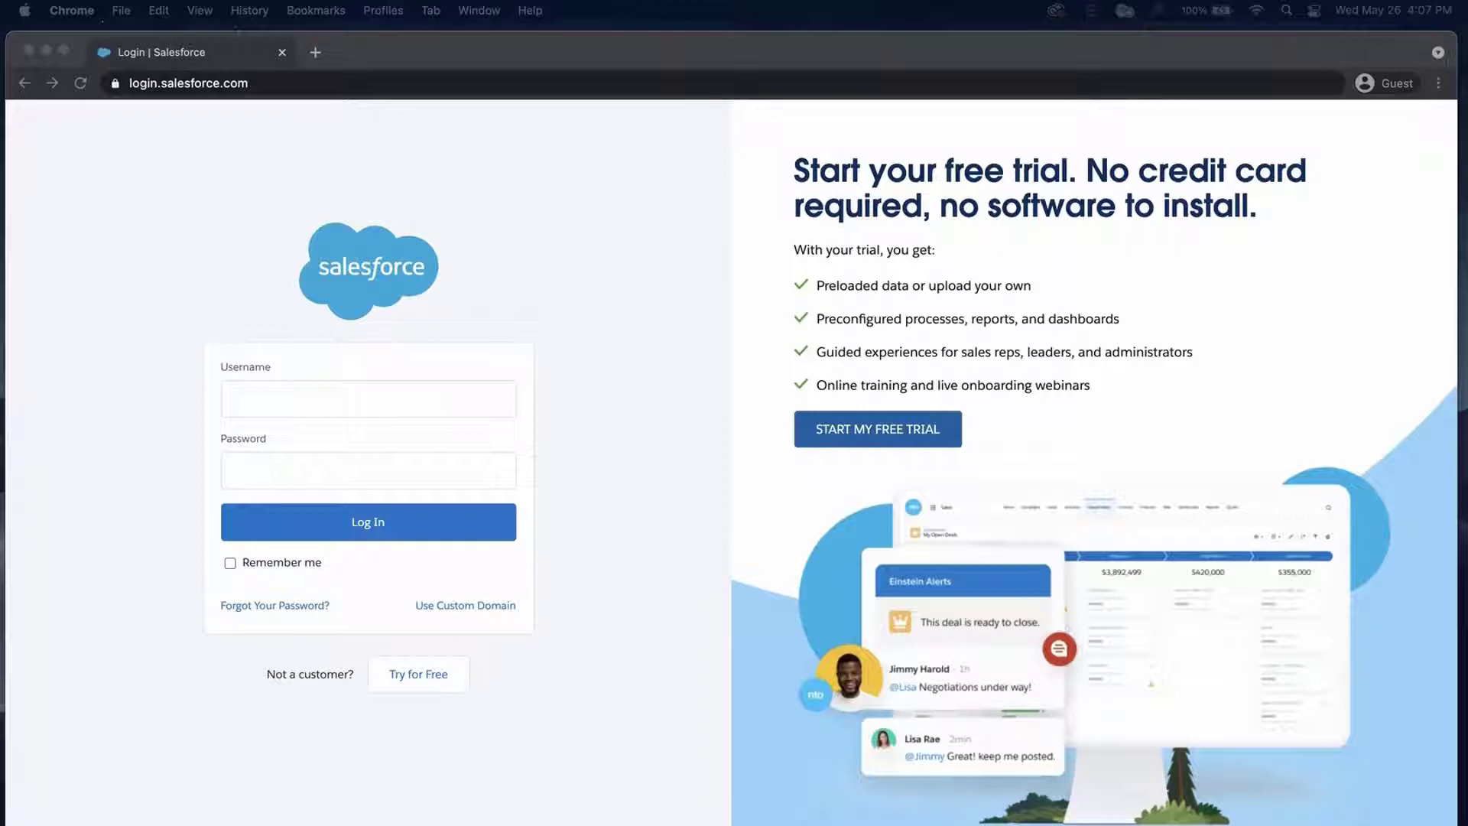
- Switch to the browser and sign in to Salesforce with the entered username and password
{"action": "key", "text": "super+Tab"}
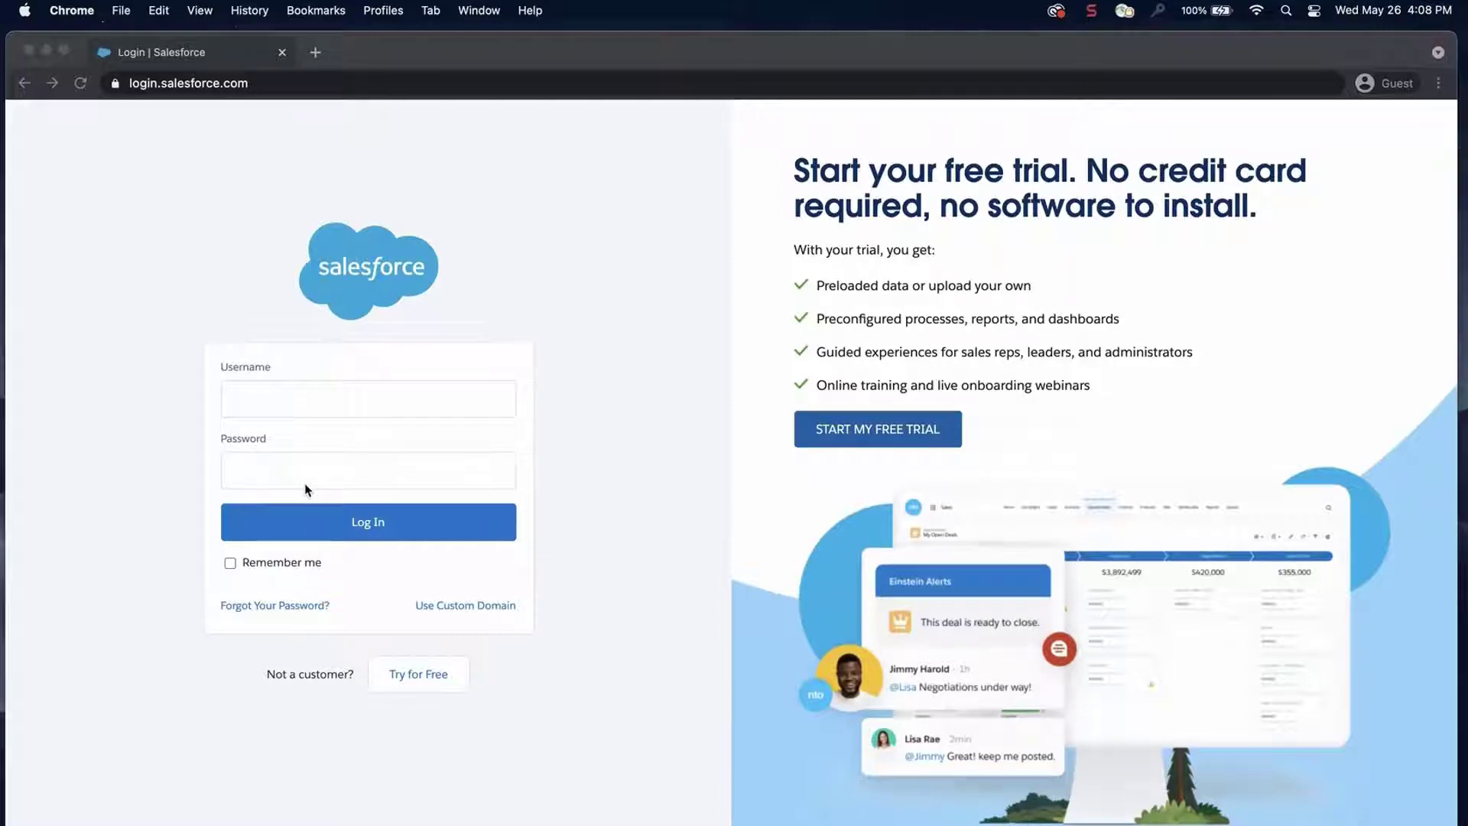
{"action": "left_click", "coordinate": [306, 489]}
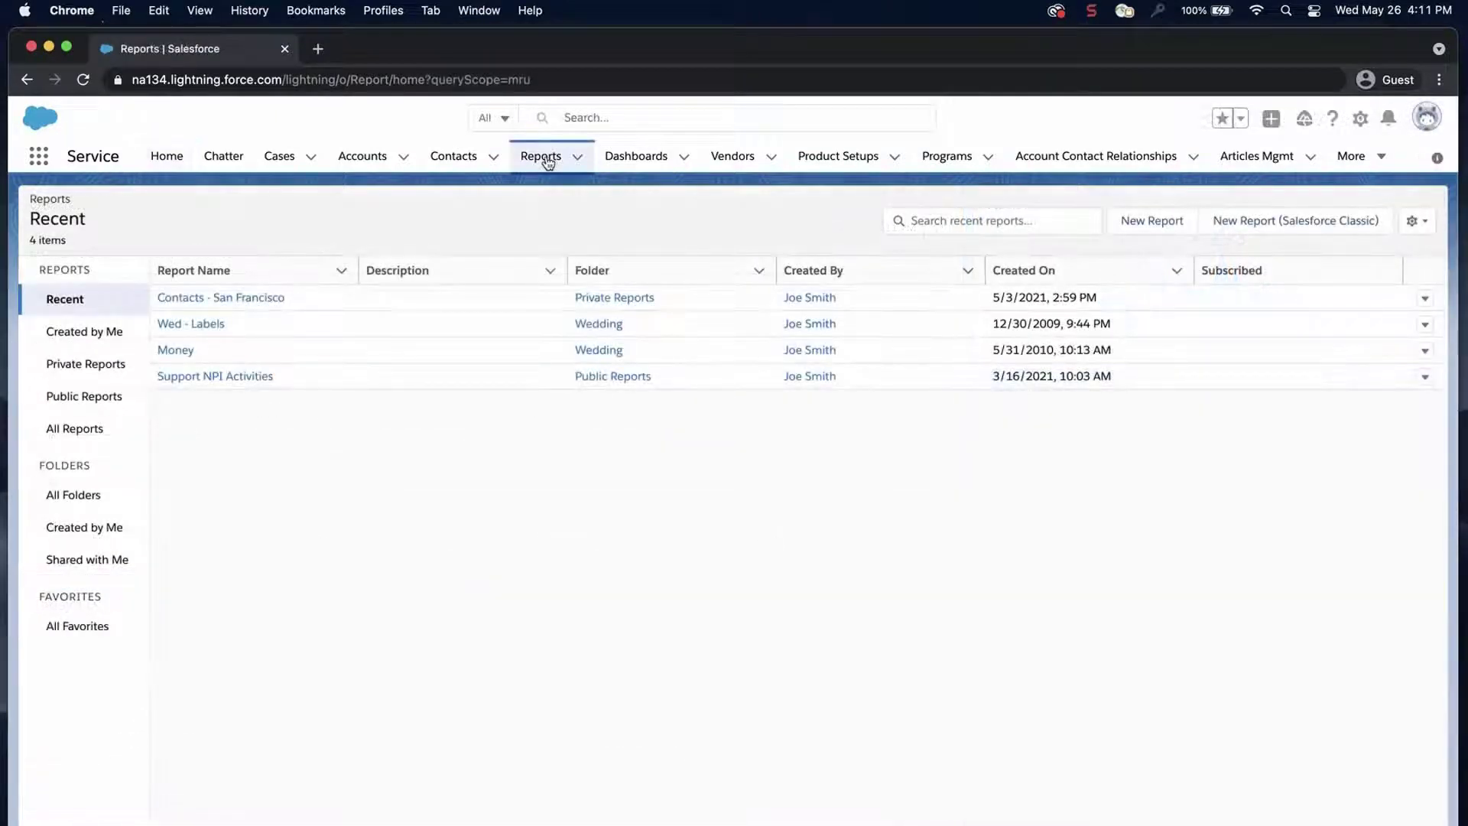
- Open the Contacts - San Francisco report and export it from the actions menu
{"action": "left_click", "coordinate": [250, 298]}
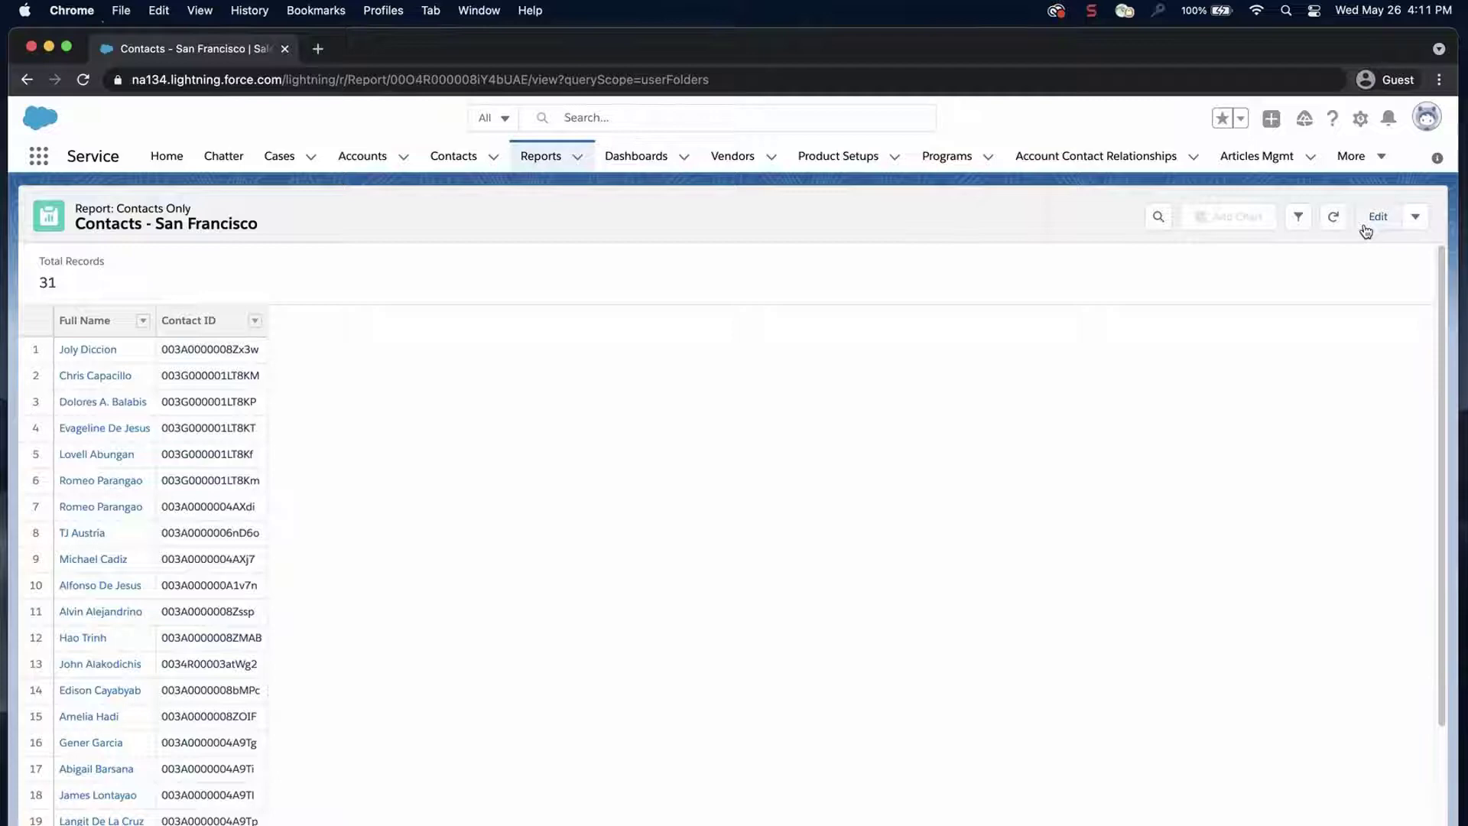
{"action": "left_click", "coordinate": [1415, 217]}
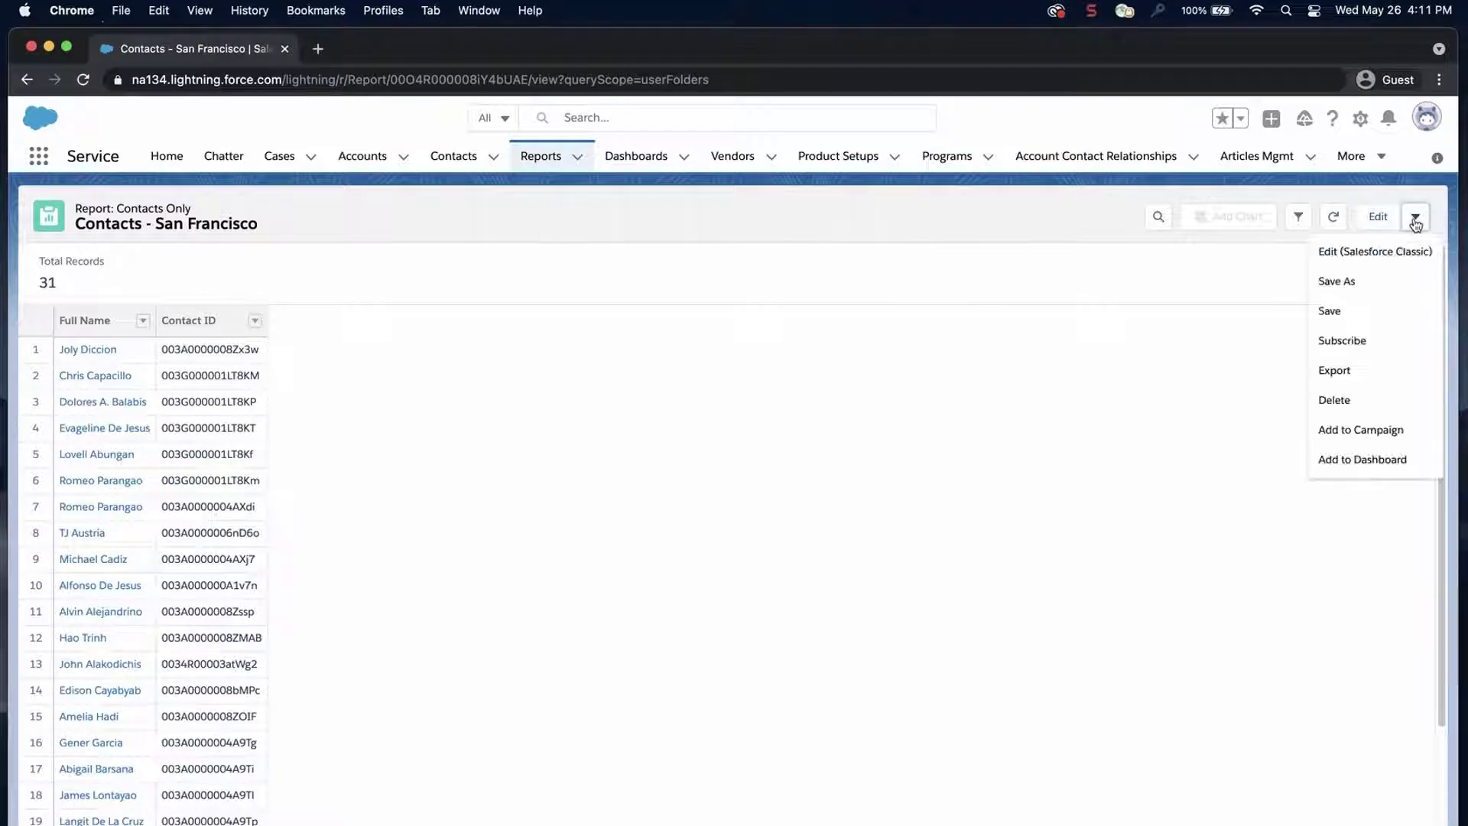
{"action": "left_click", "coordinate": [1362, 368]}
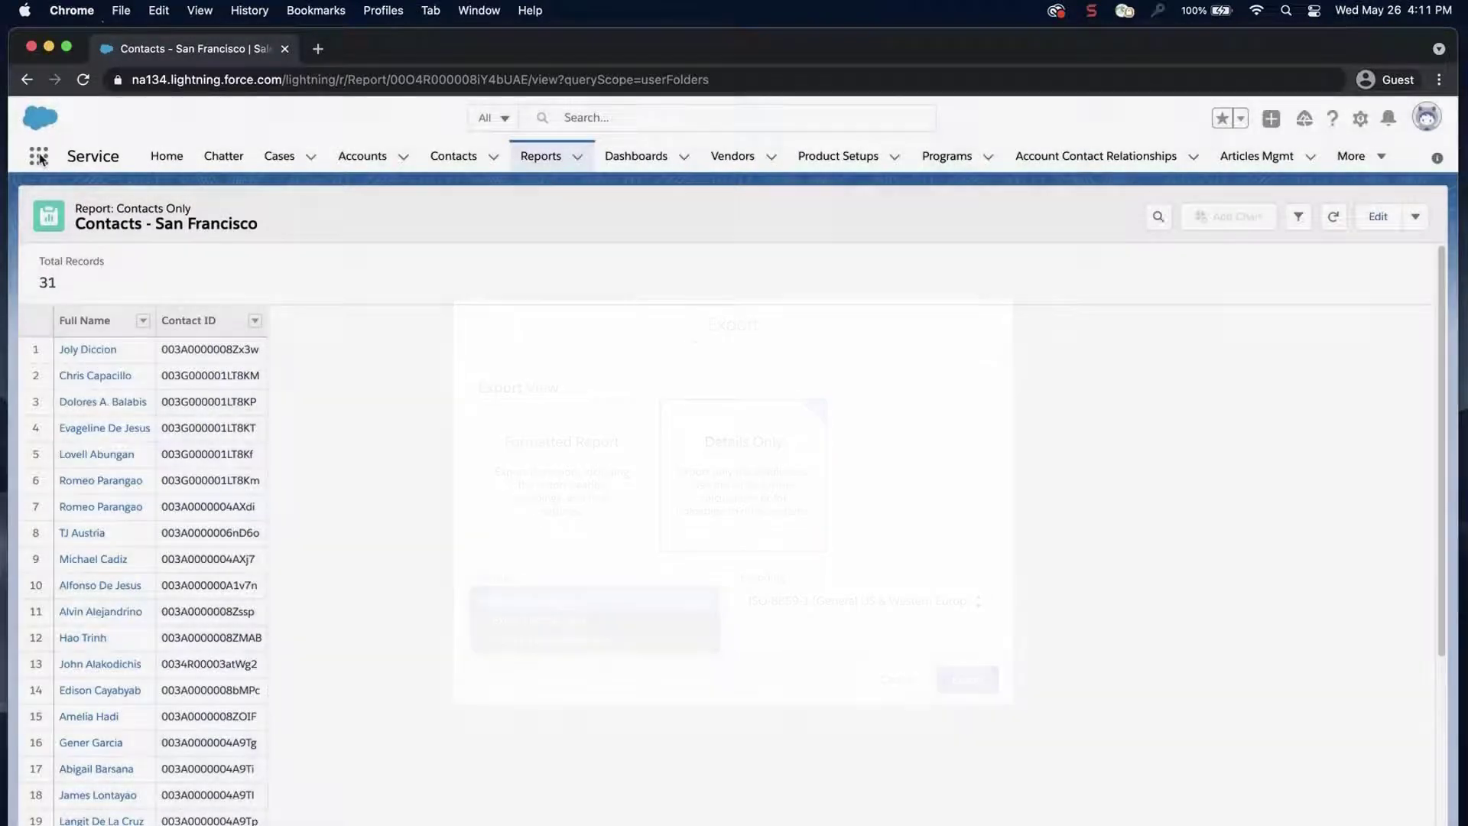
- Find Campaigns via the App Launcher and copy the Information Arts 2009 campaign's record ID from the URL
{"action": "left_click", "coordinate": [40, 158]}
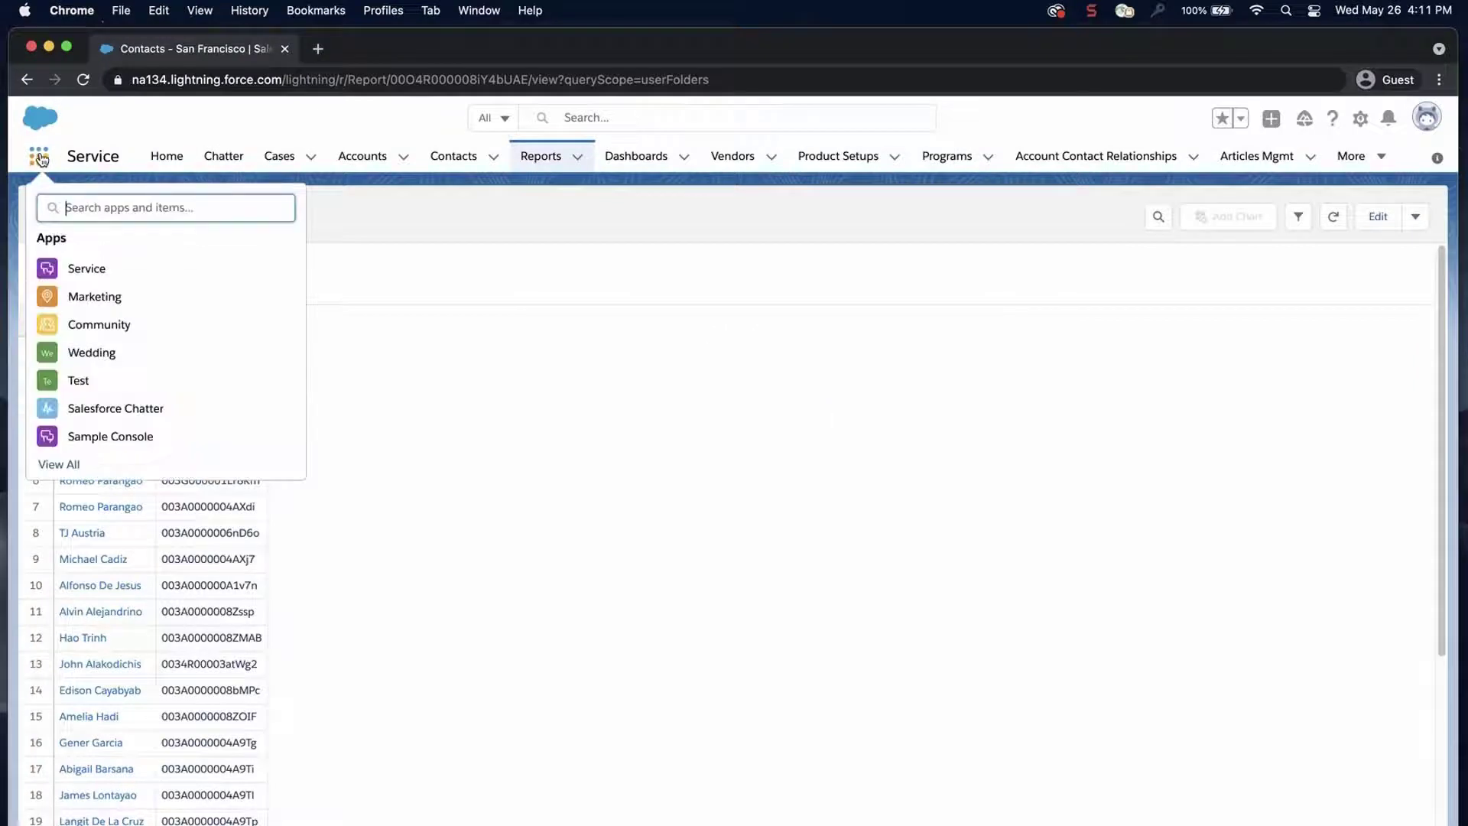
{"action": "type", "text": "campaigns"}
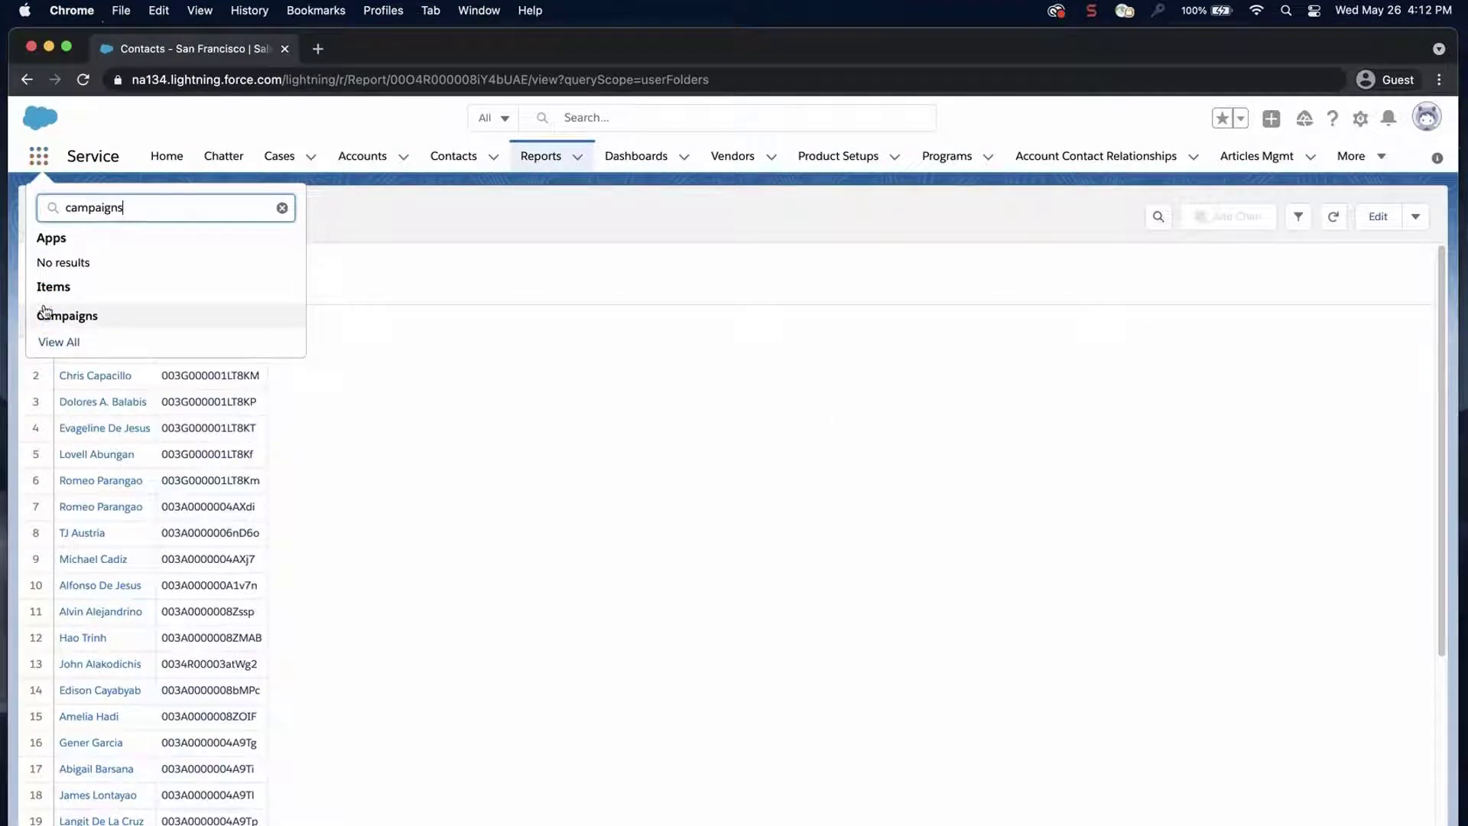
{"action": "left_click", "coordinate": [48, 317]}
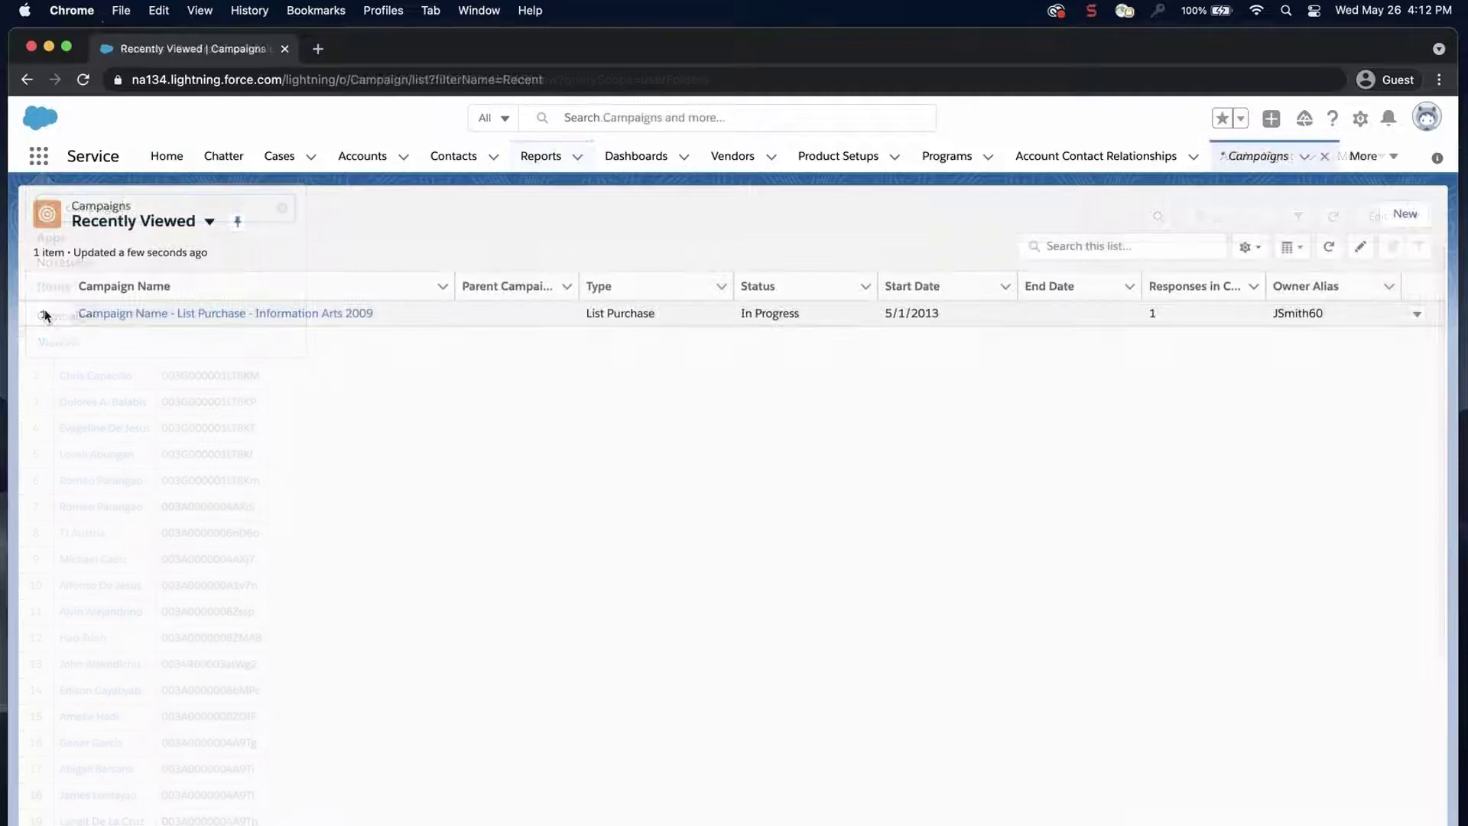
{"action": "left_click", "coordinate": [124, 315]}
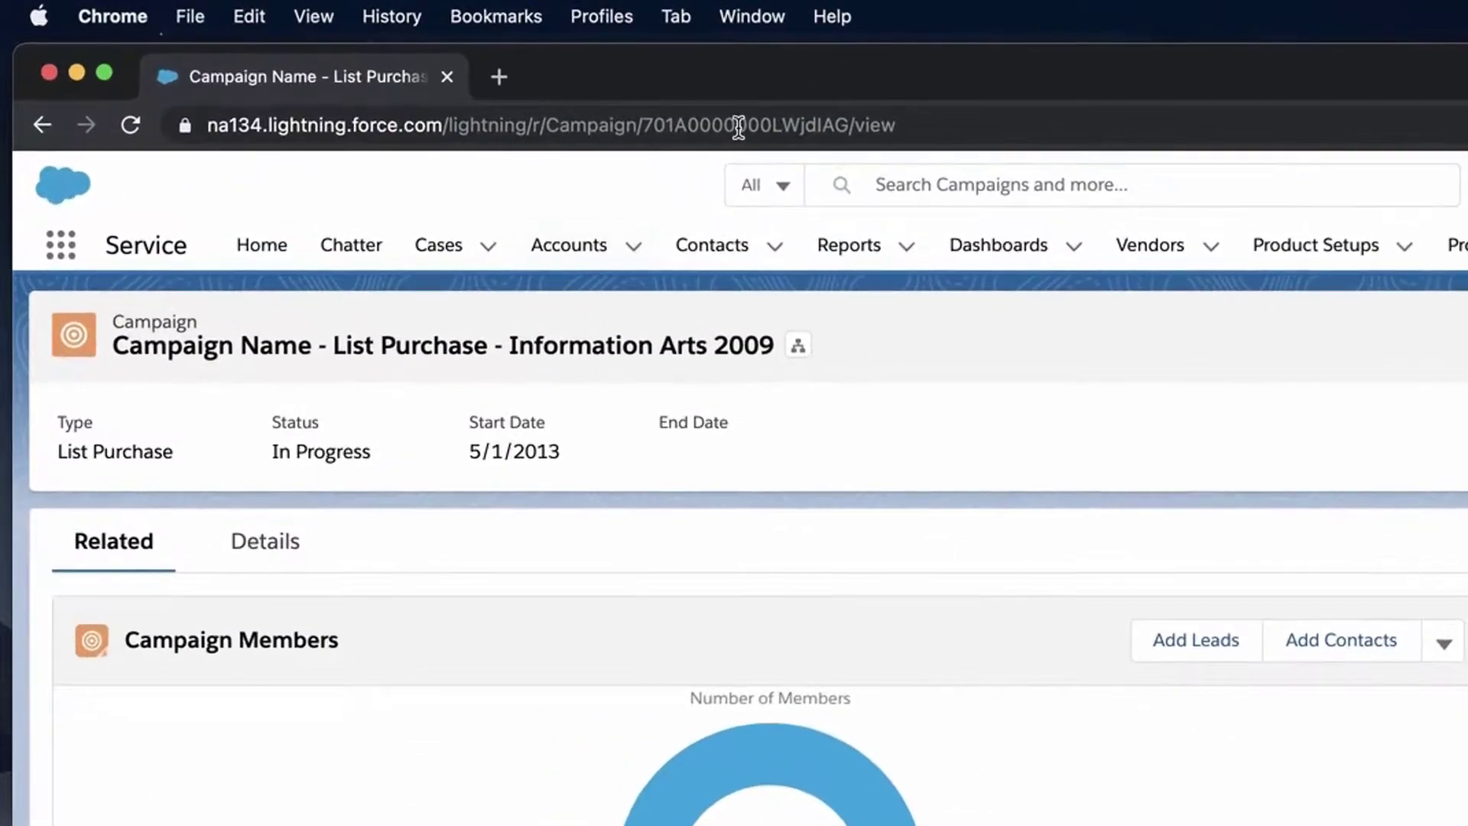
{"action": "double_click", "coordinate": [447, 84]}
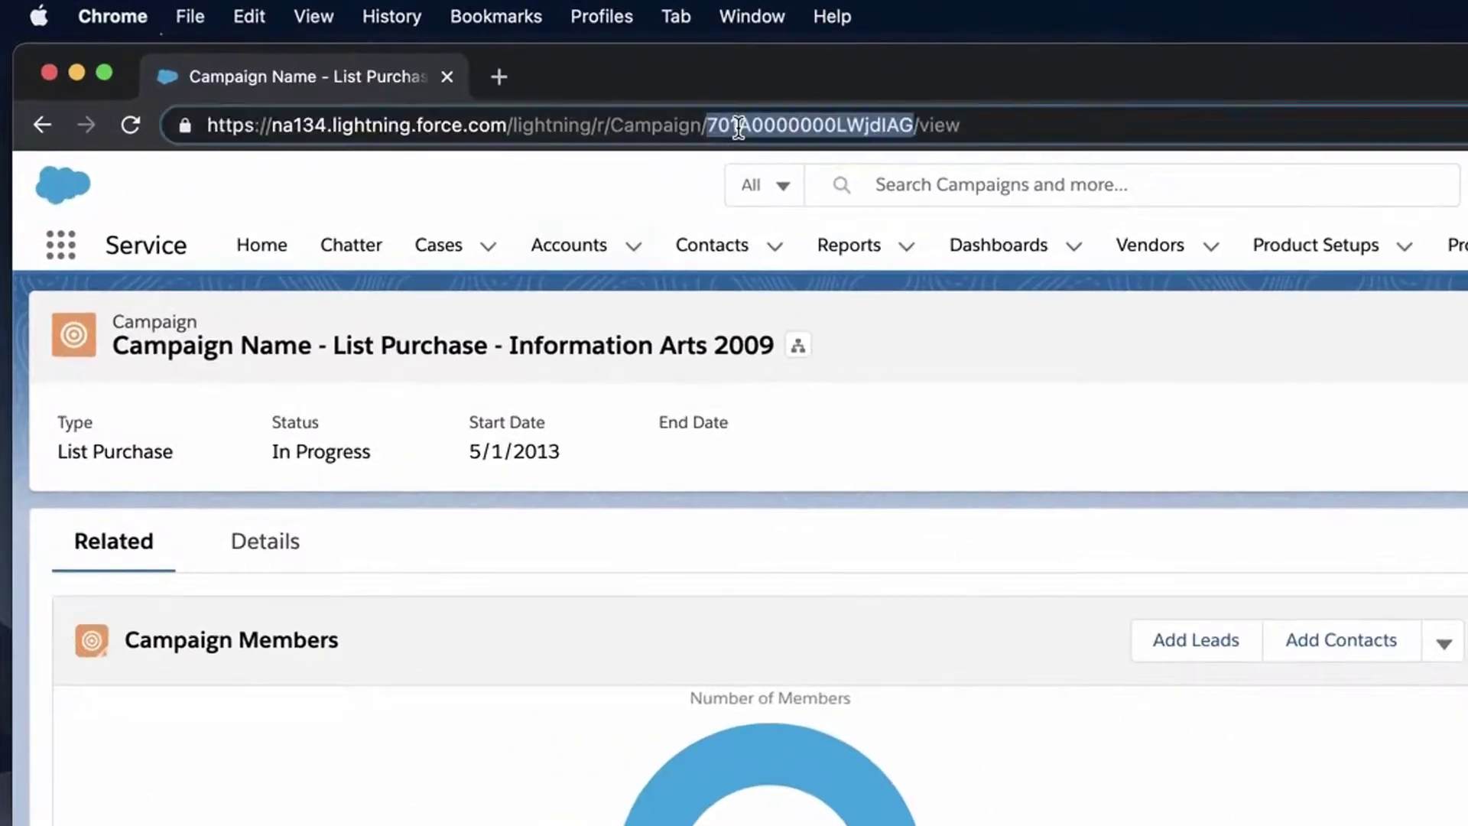
{"action": "key", "text": "super+c"}
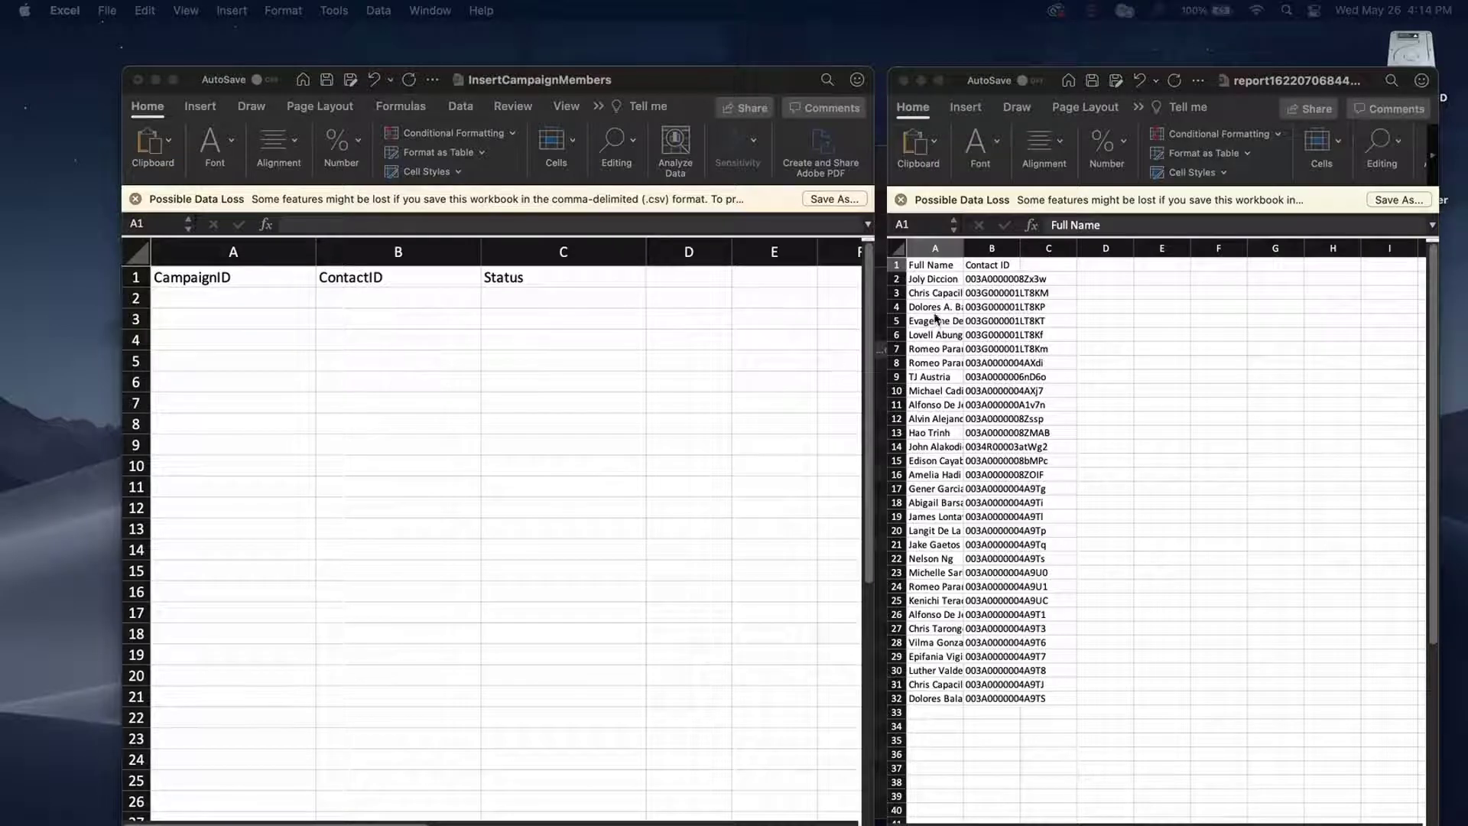
- Copy all Contact IDs from the report into the ContactID column starting at B2
{"action": "left_click", "coordinate": [979, 279]}
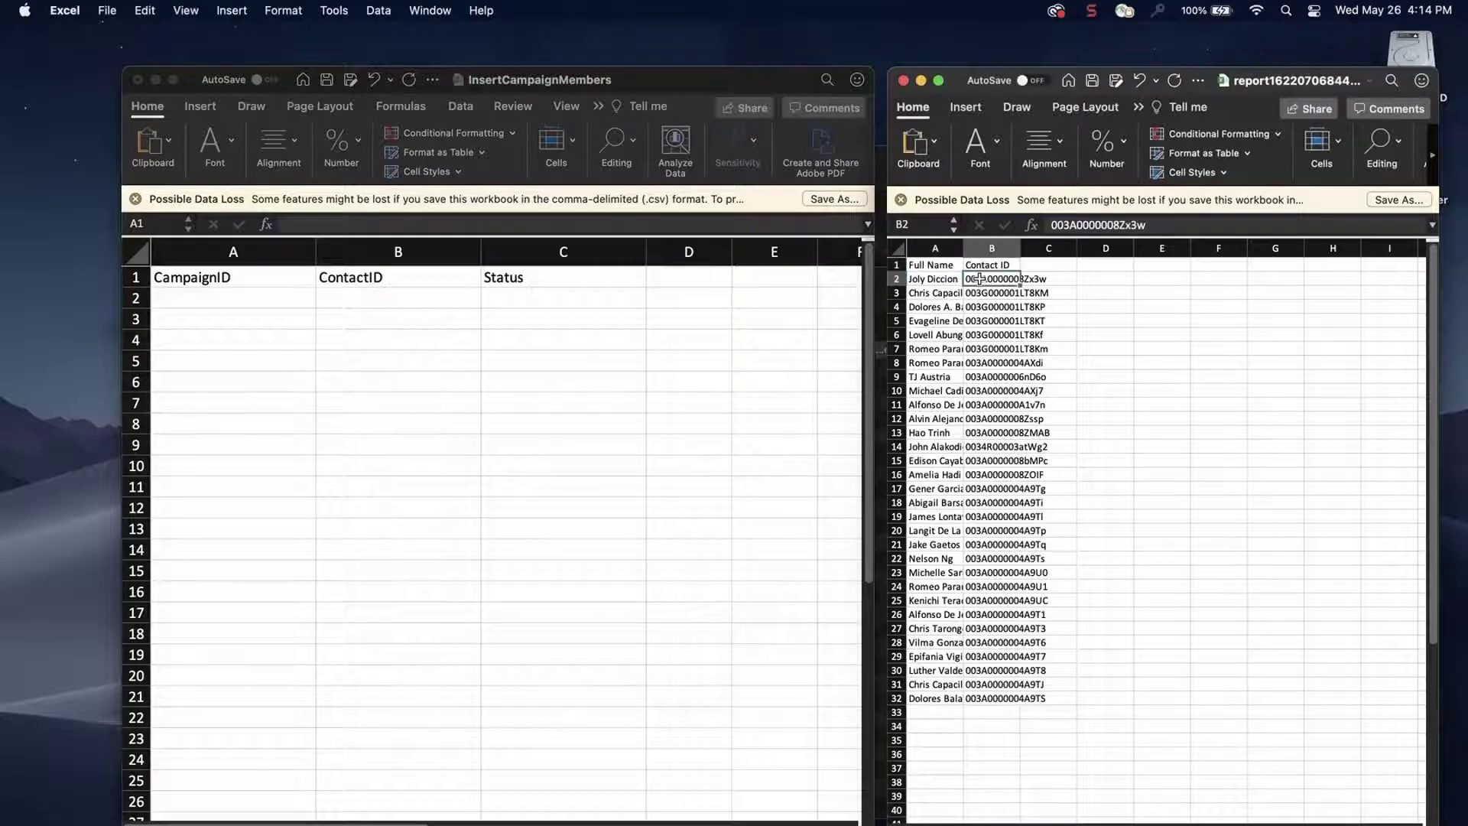
{"action": "key", "text": "super+shift+Down"}
{"action": "key", "text": "super+c"}
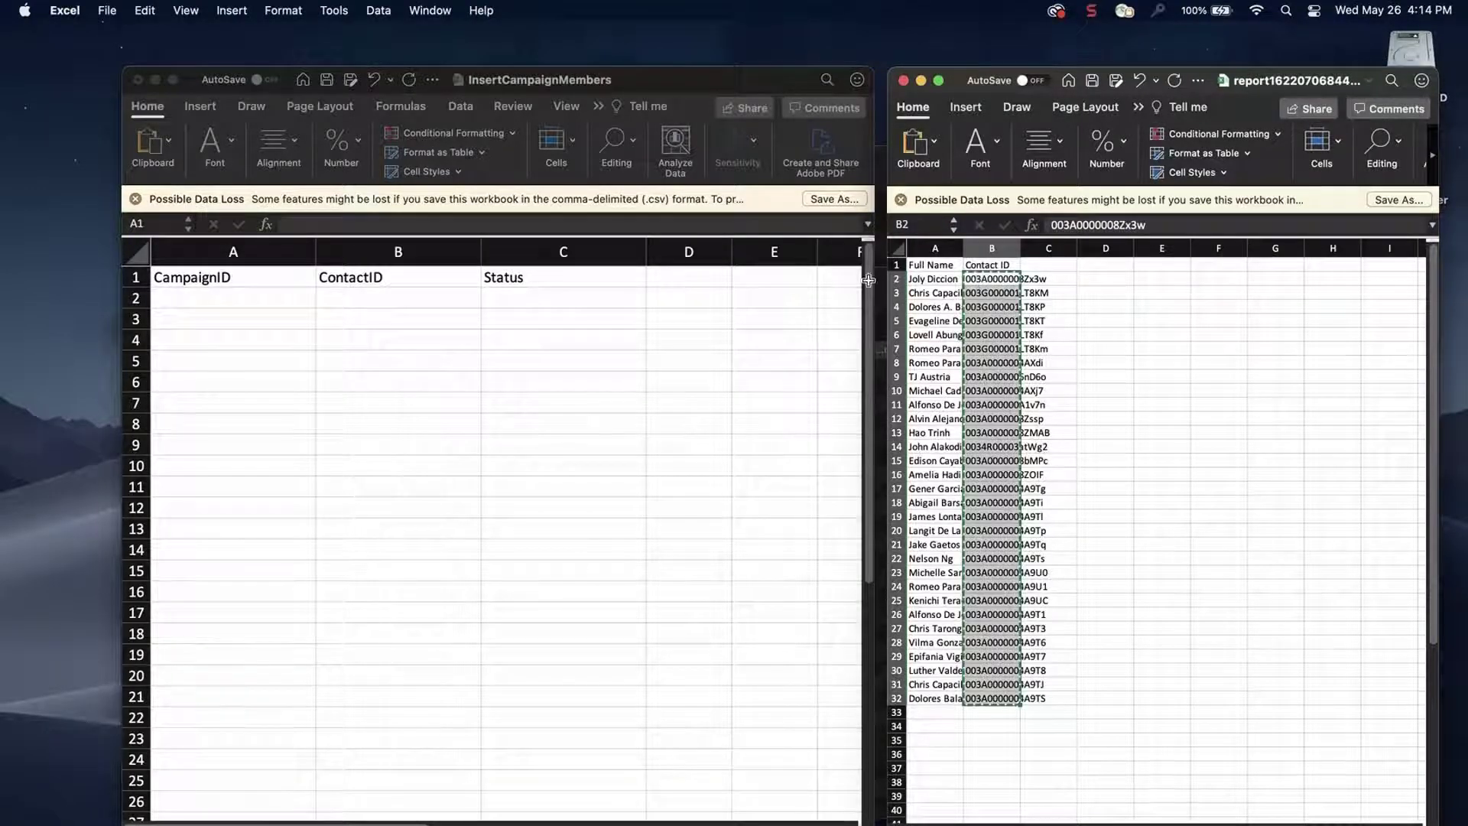
{"action": "left_click", "coordinate": [359, 297]}
{"action": "key", "text": "super+v"}
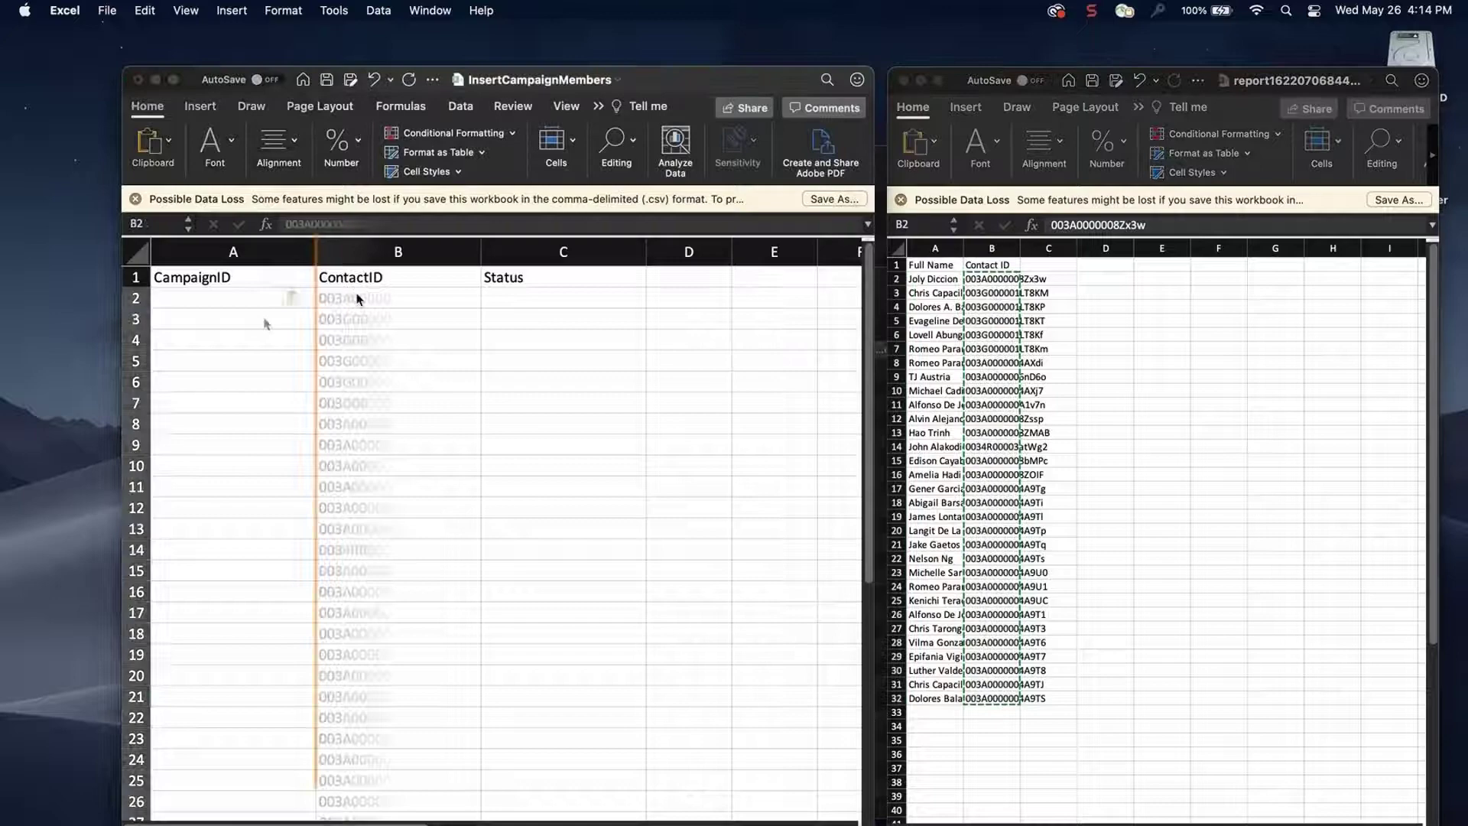
- Fill the campaign ID down CampaignID and Sent down Status, then save the workbook
{"action": "left_click", "coordinate": [264, 321]}
{"action": "left_click", "coordinate": [255, 304]}
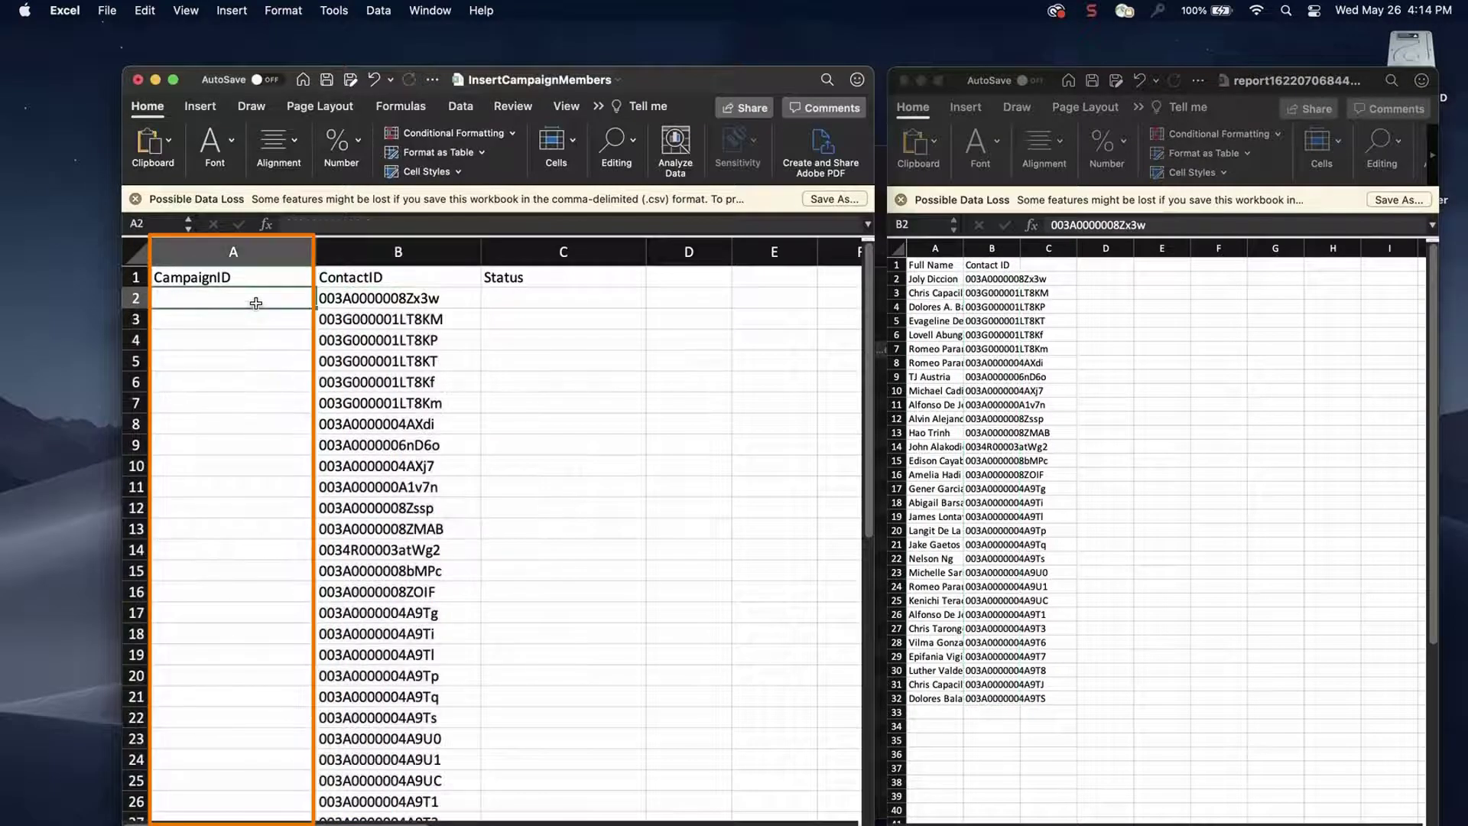
{"action": "key", "text": "super+v"}
{"action": "key", "text": "Tab"}
{"action": "key", "text": "Tab"}
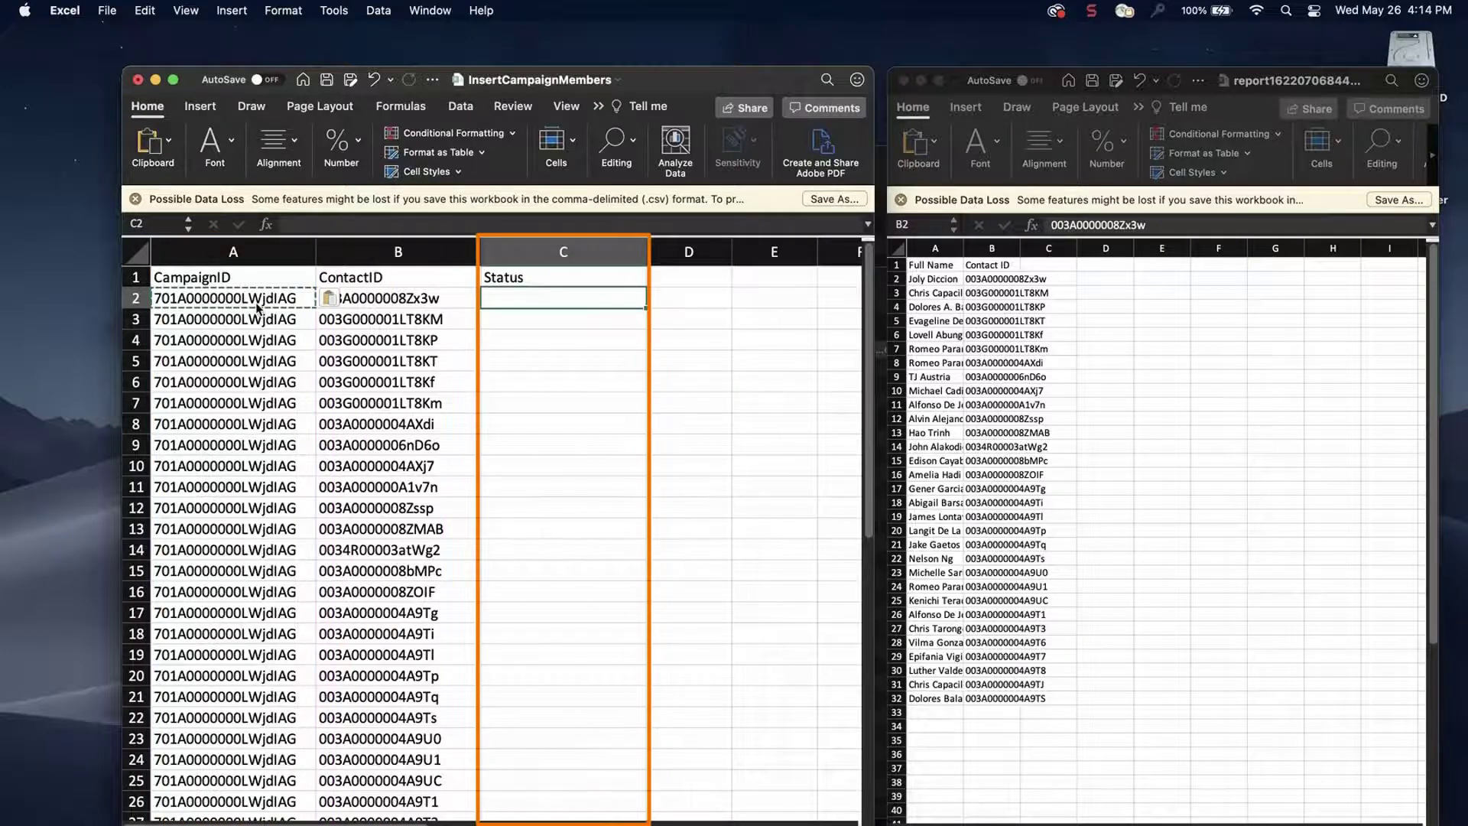
{"action": "key", "text": "Up"}
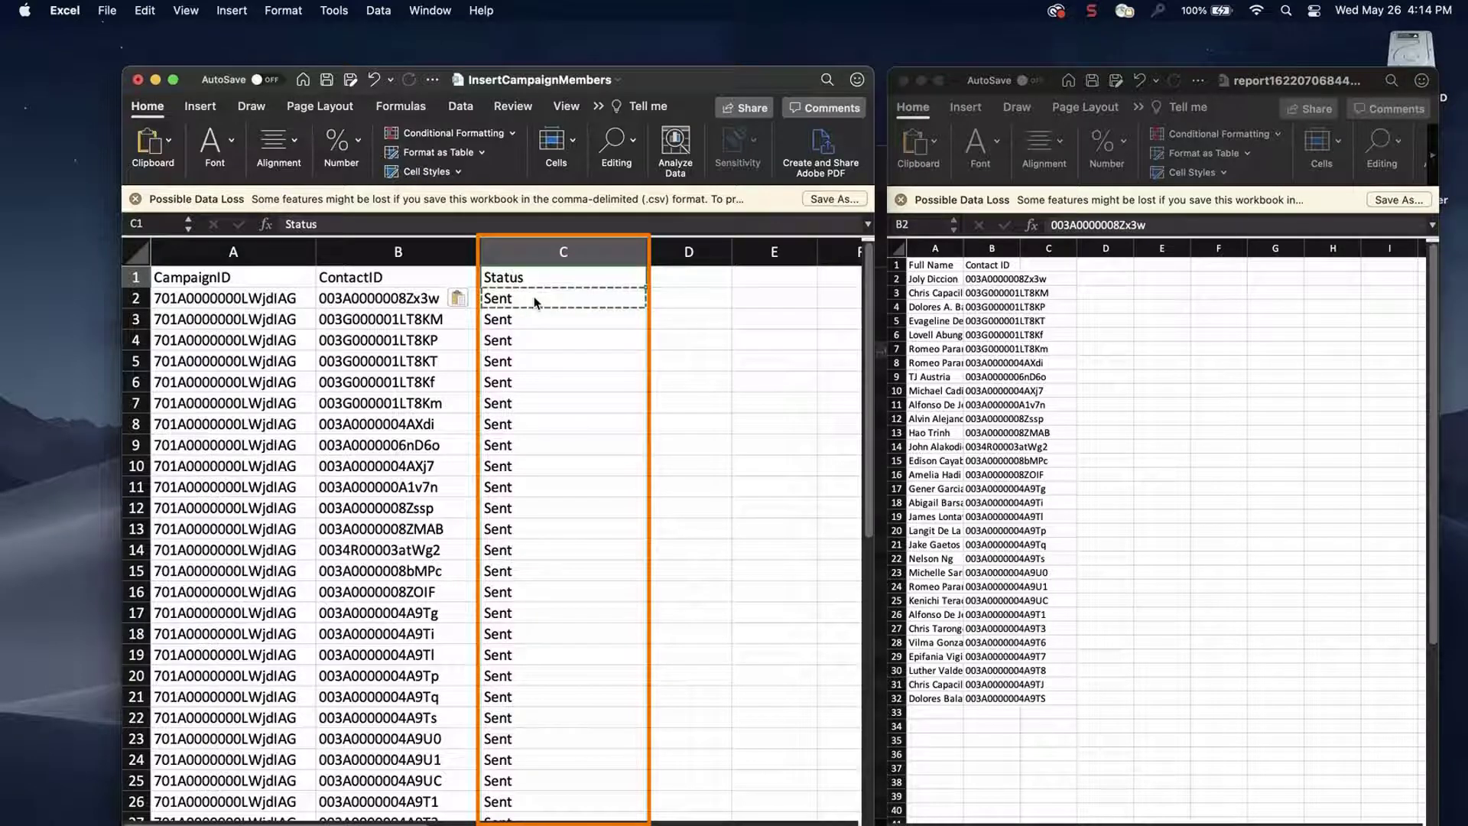
{"action": "key", "text": "ctrl+Home"}
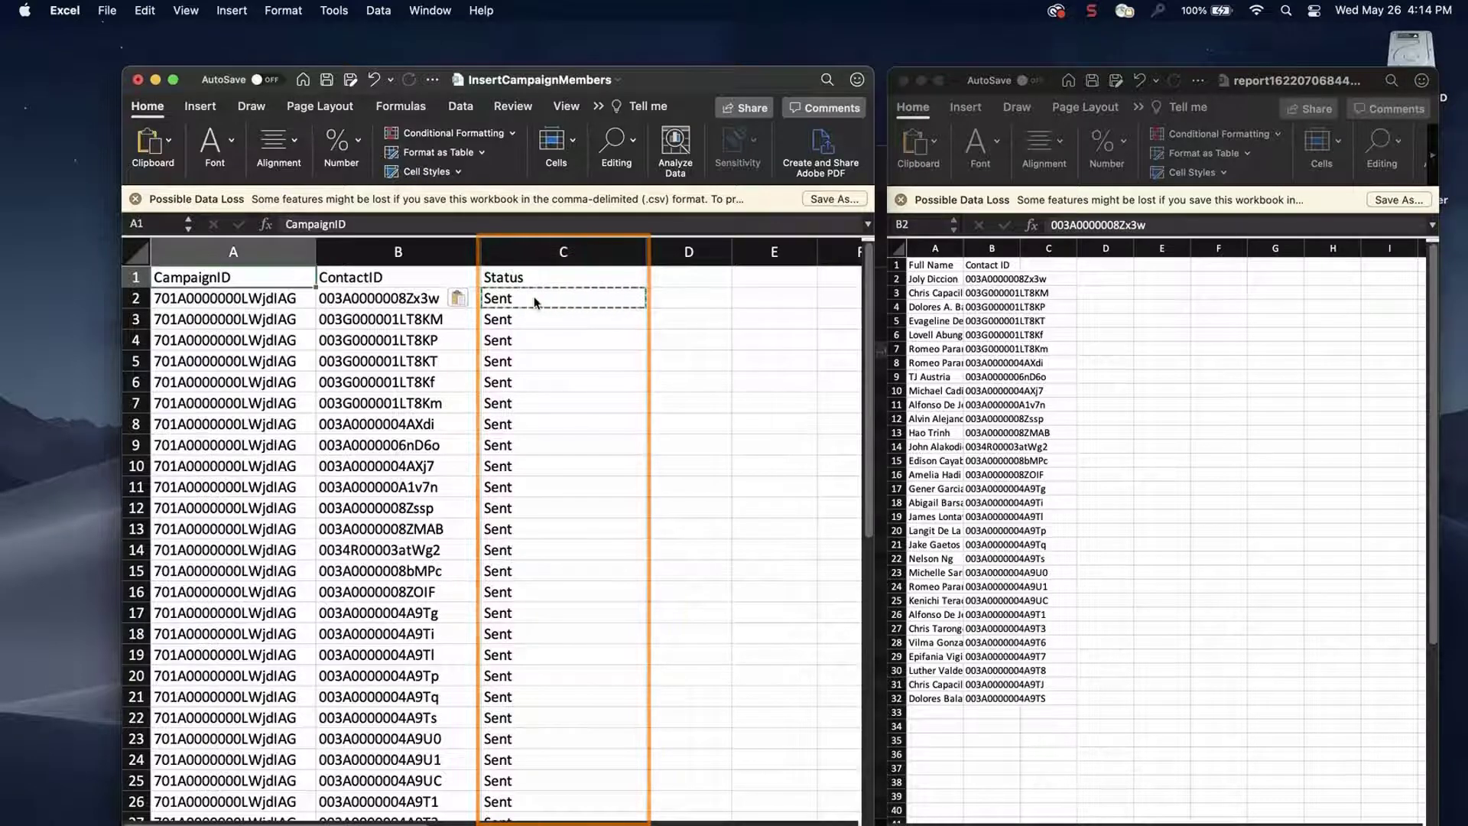
{"action": "left_click", "coordinate": [114, 14]}
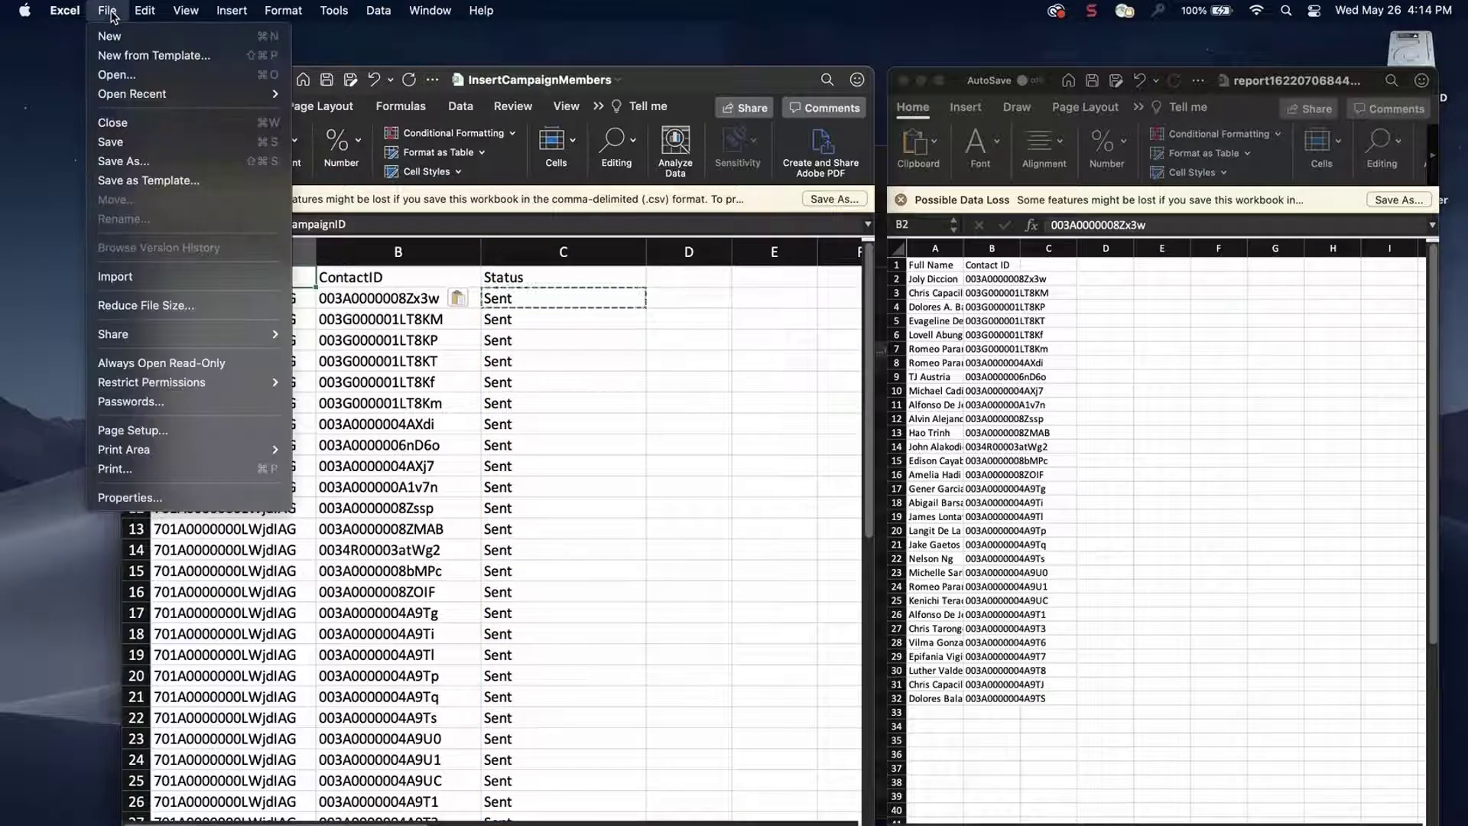
{"action": "left_click", "coordinate": [138, 141]}
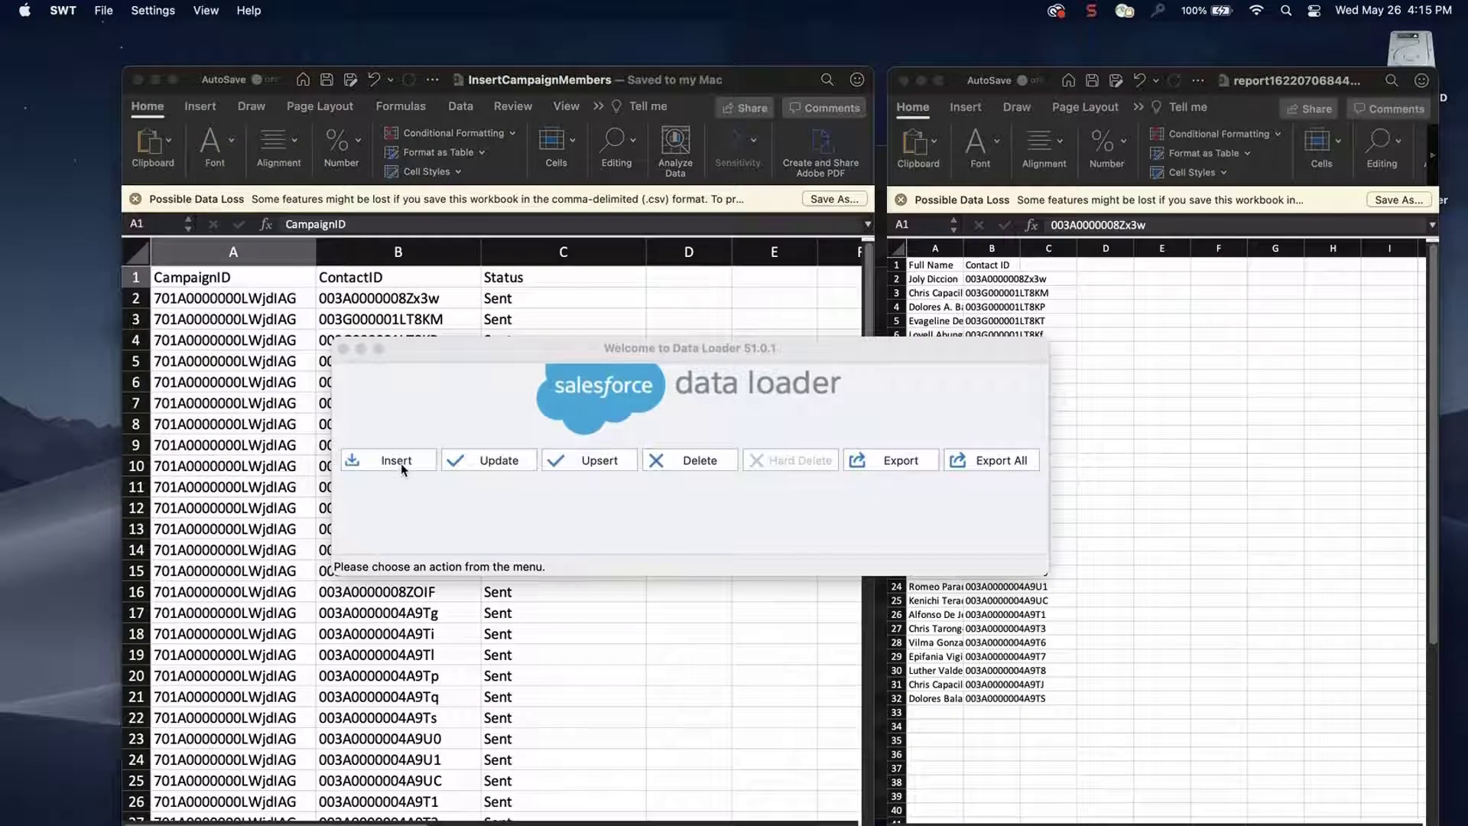
- Start a Data Loader Insert and log in to the Salesforce org
{"action": "left_click", "coordinate": [403, 466]}
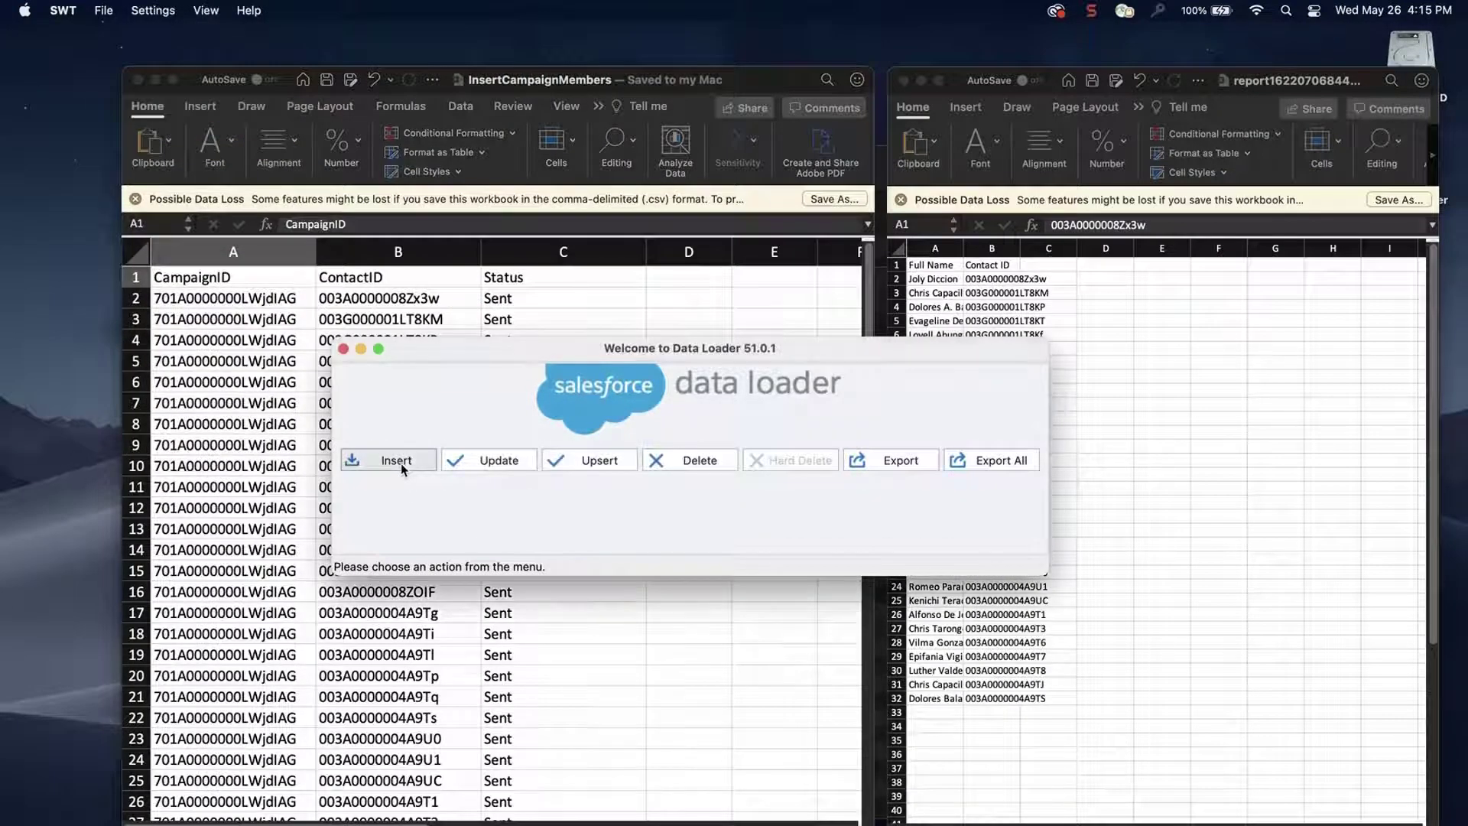
{"action": "left_click", "coordinate": [857, 451]}
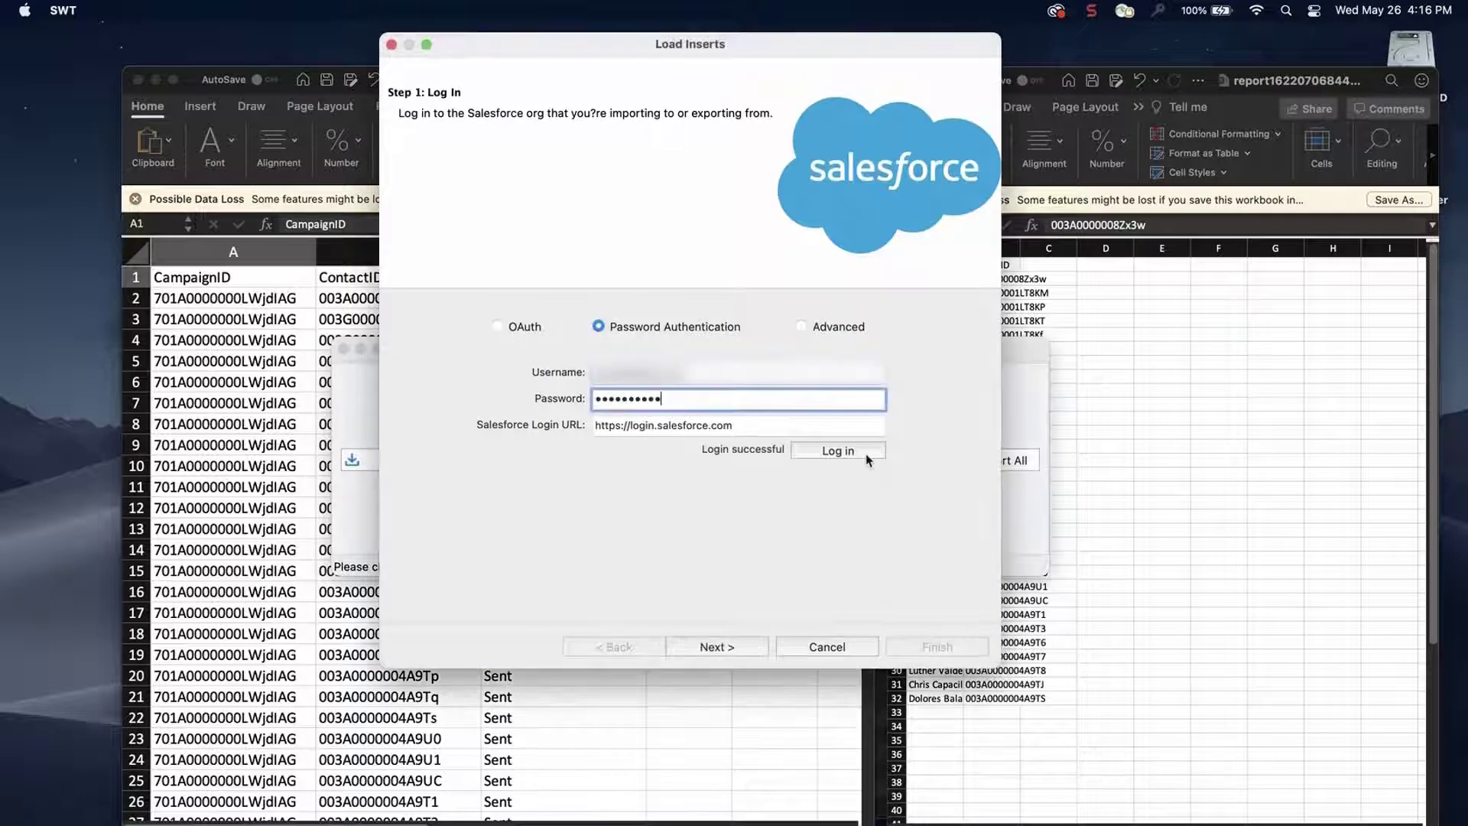
{"action": "left_click", "coordinate": [749, 645]}
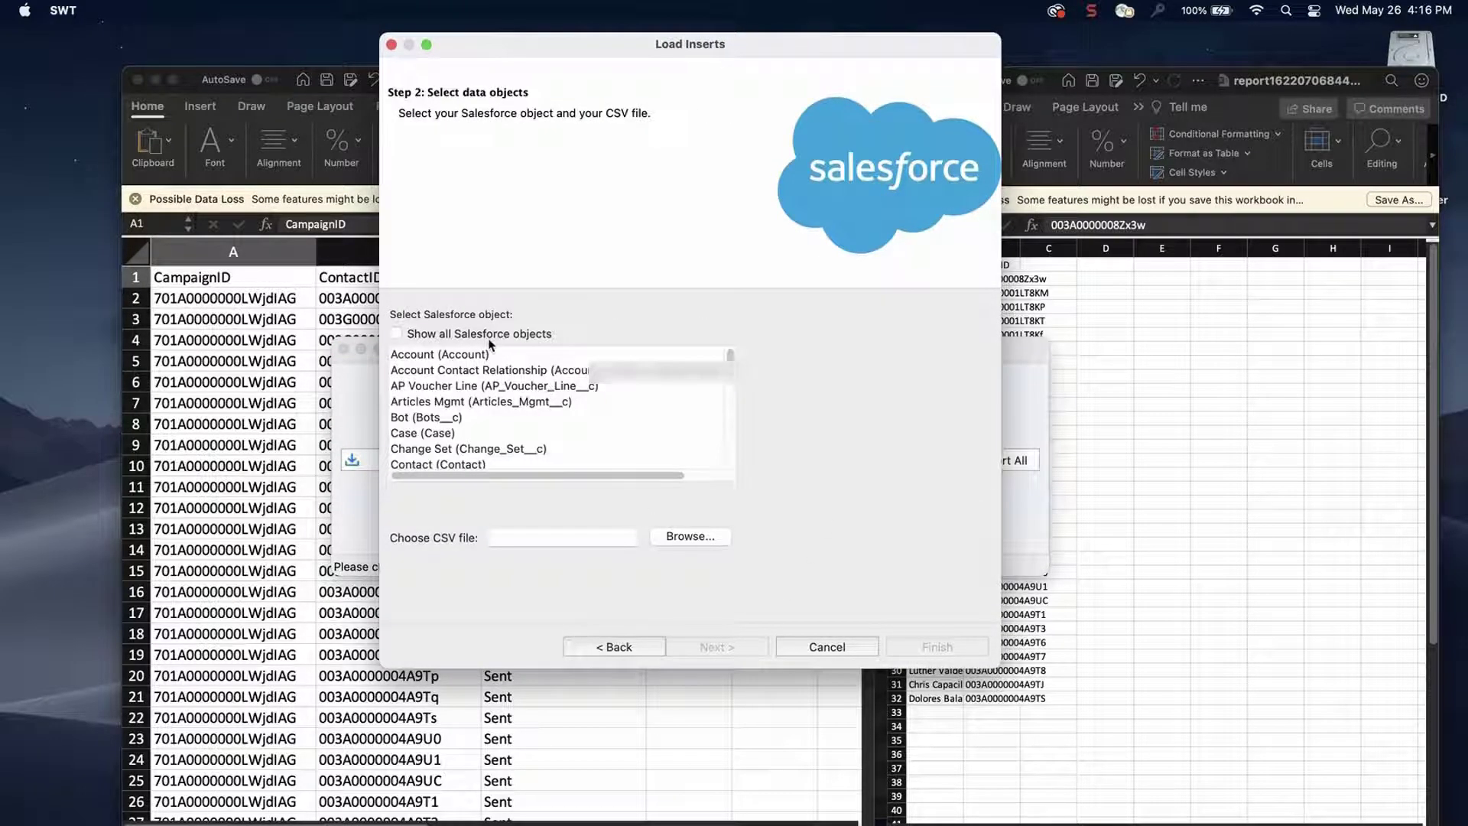
- Choose Campaign Member as the object and InsertCampaignMembers.csv as the file, then validate
{"action": "left_click", "coordinate": [488, 335]}
{"action": "scroll", "coordinate": [657, 363], "scroll_direction": "down", "scroll_amount": 5}
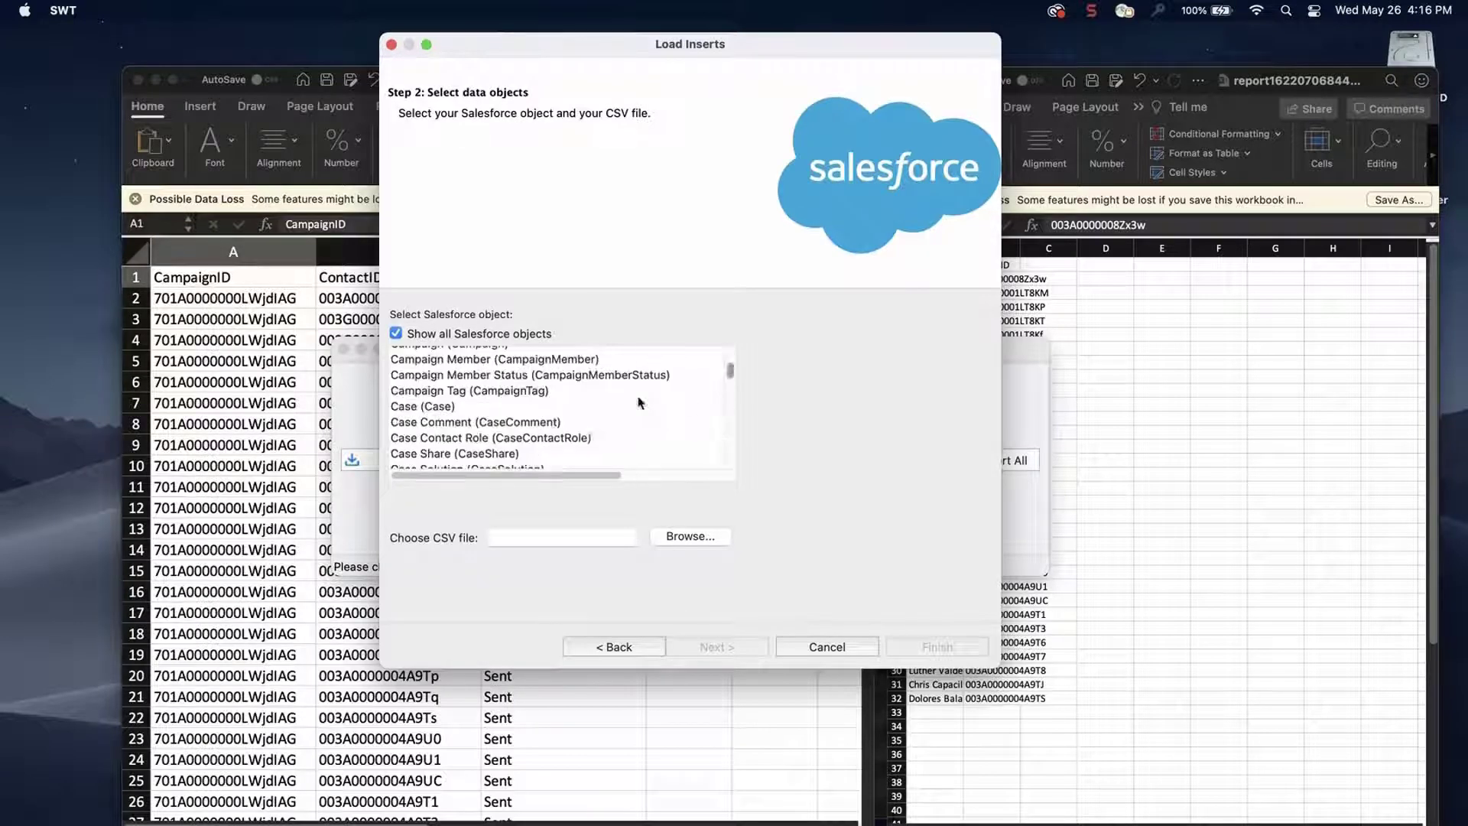
{"action": "left_click", "coordinate": [582, 361]}
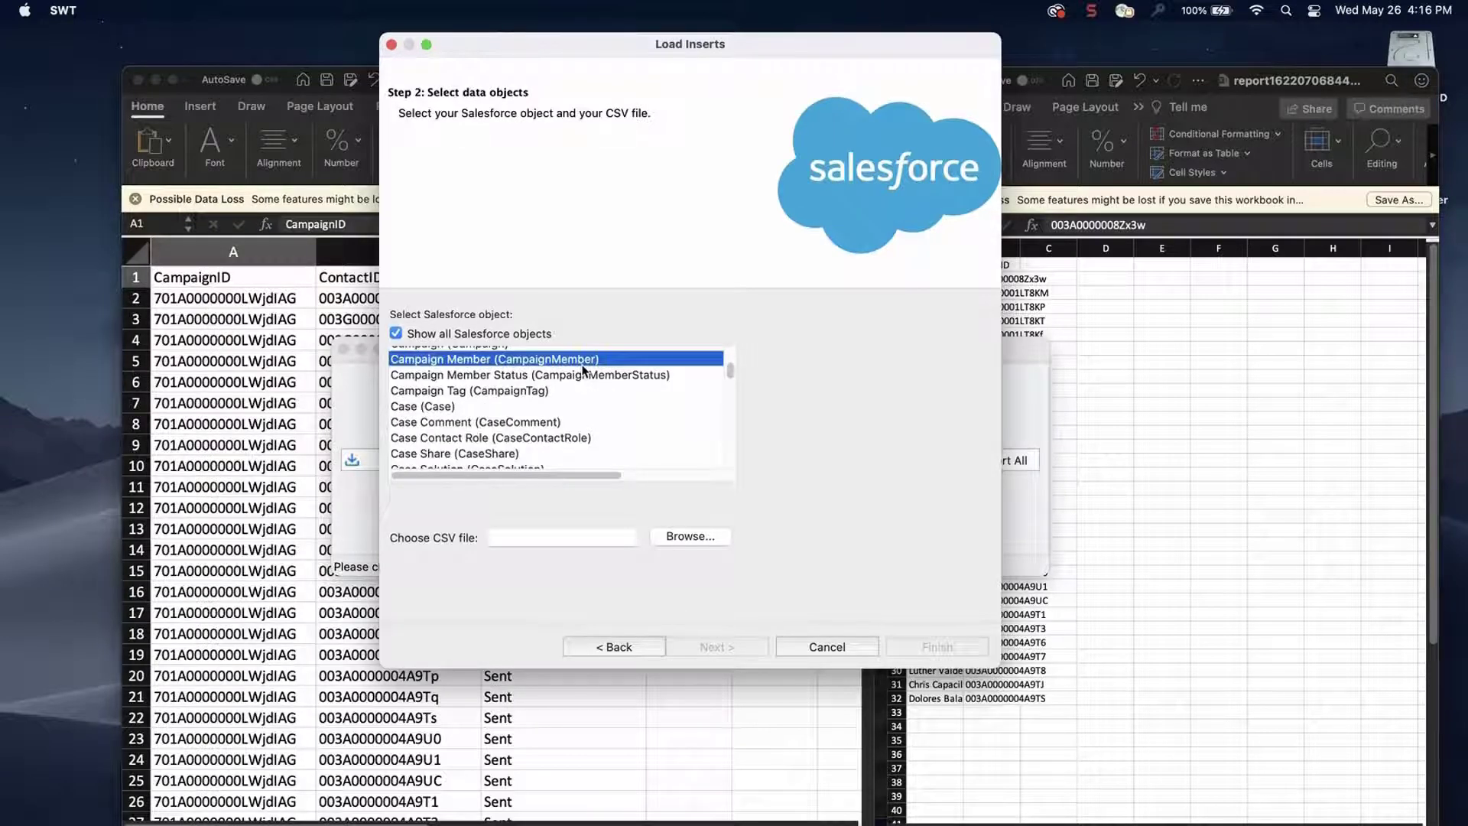
{"action": "left_click", "coordinate": [691, 536]}
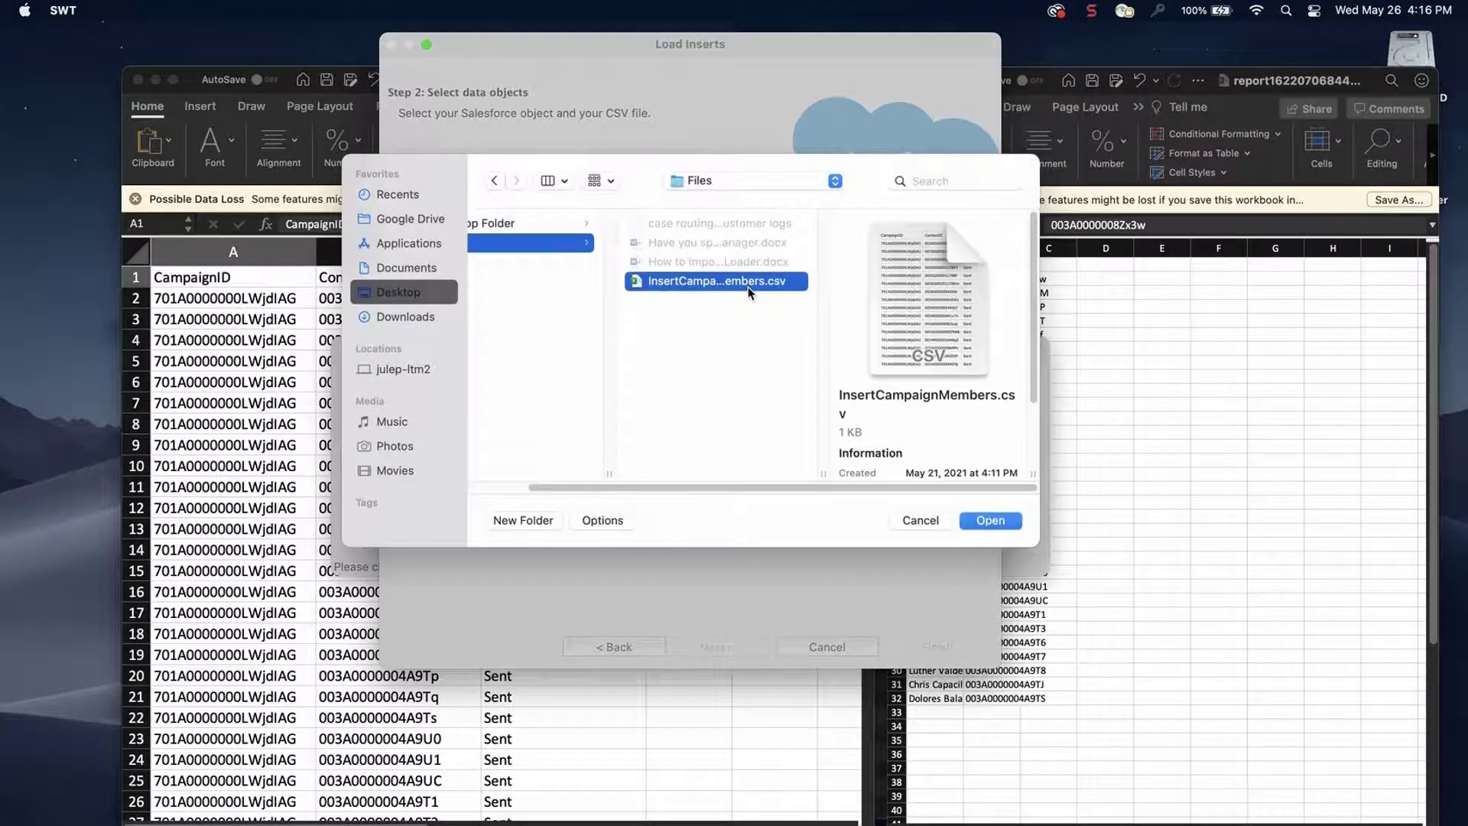
{"action": "left_click", "coordinate": [988, 520]}
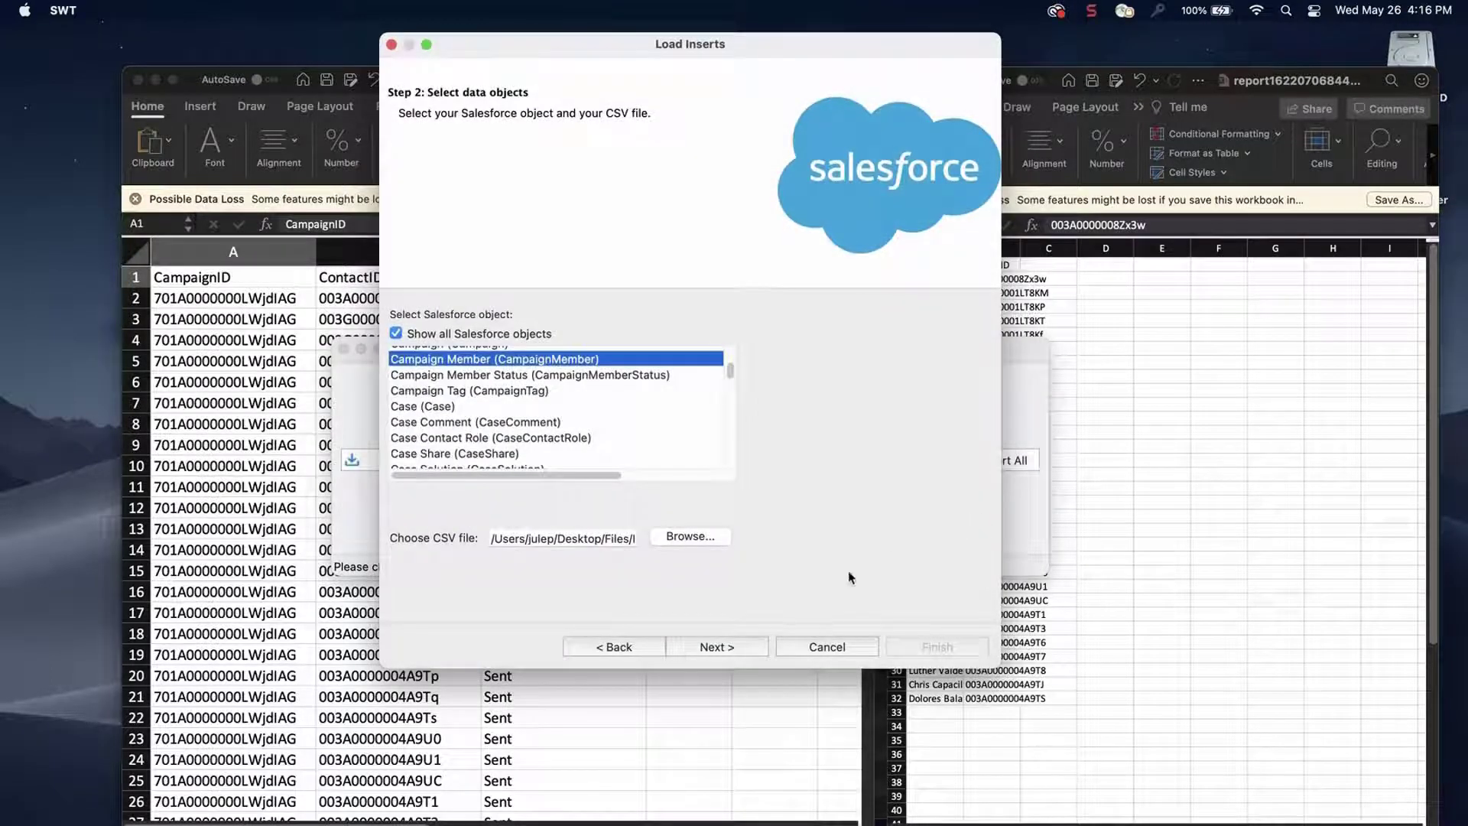
{"action": "left_click", "coordinate": [755, 641]}
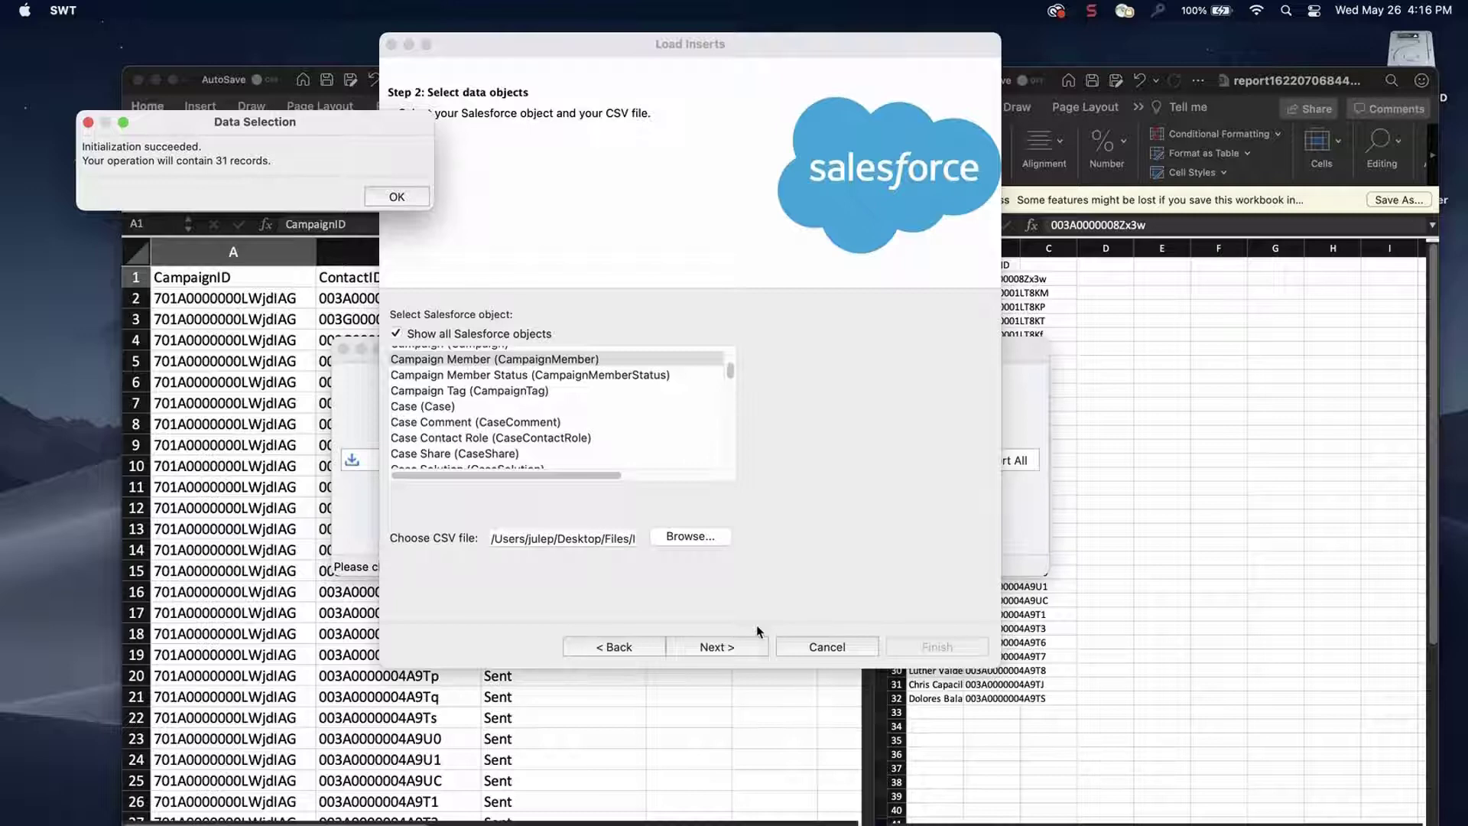
- Auto-match fields to columns and map the CampaignId field onto the CampaignID column
{"action": "left_click", "coordinate": [397, 197]}
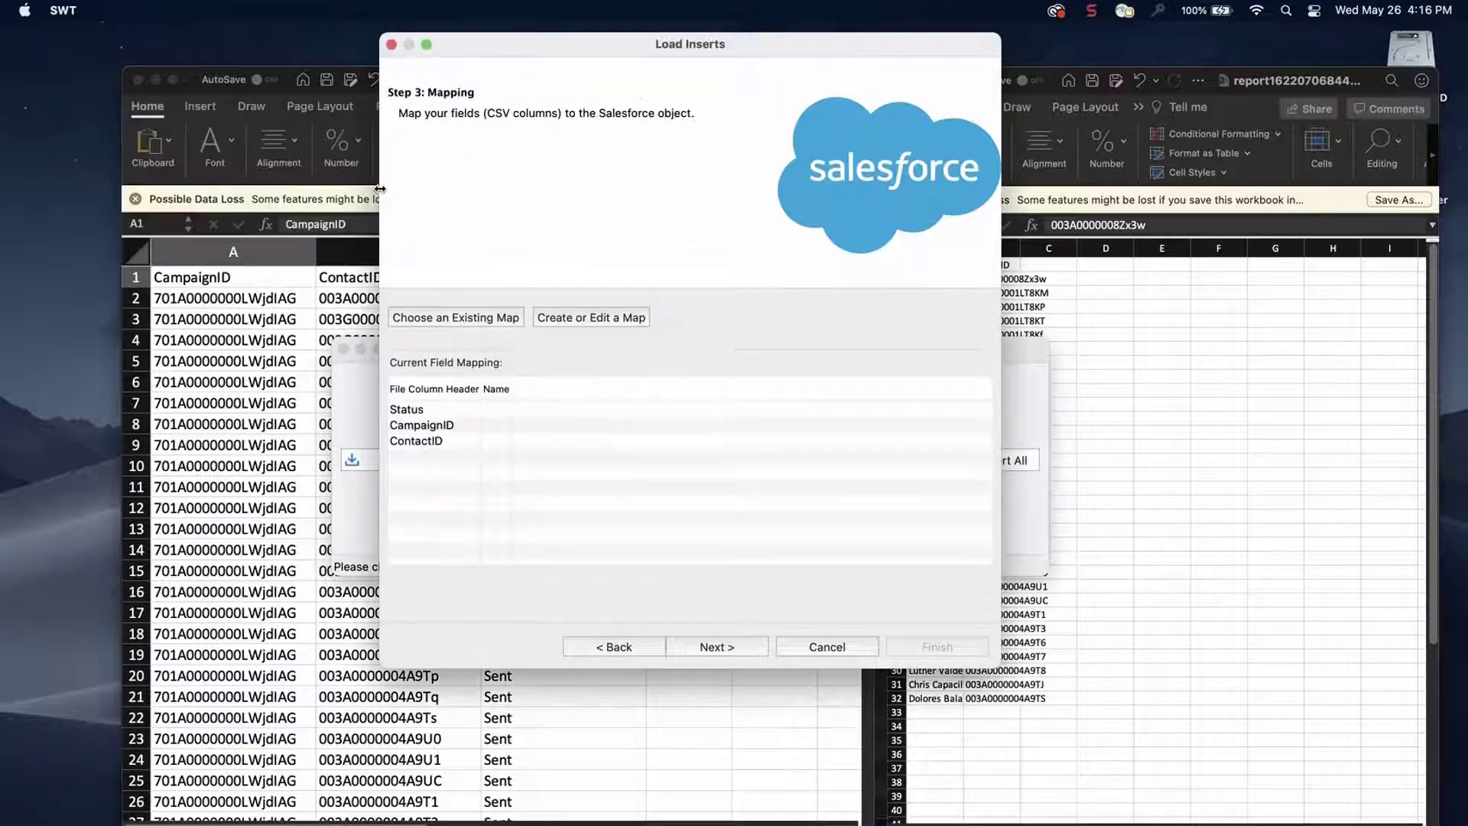
{"action": "left_click", "coordinate": [563, 320]}
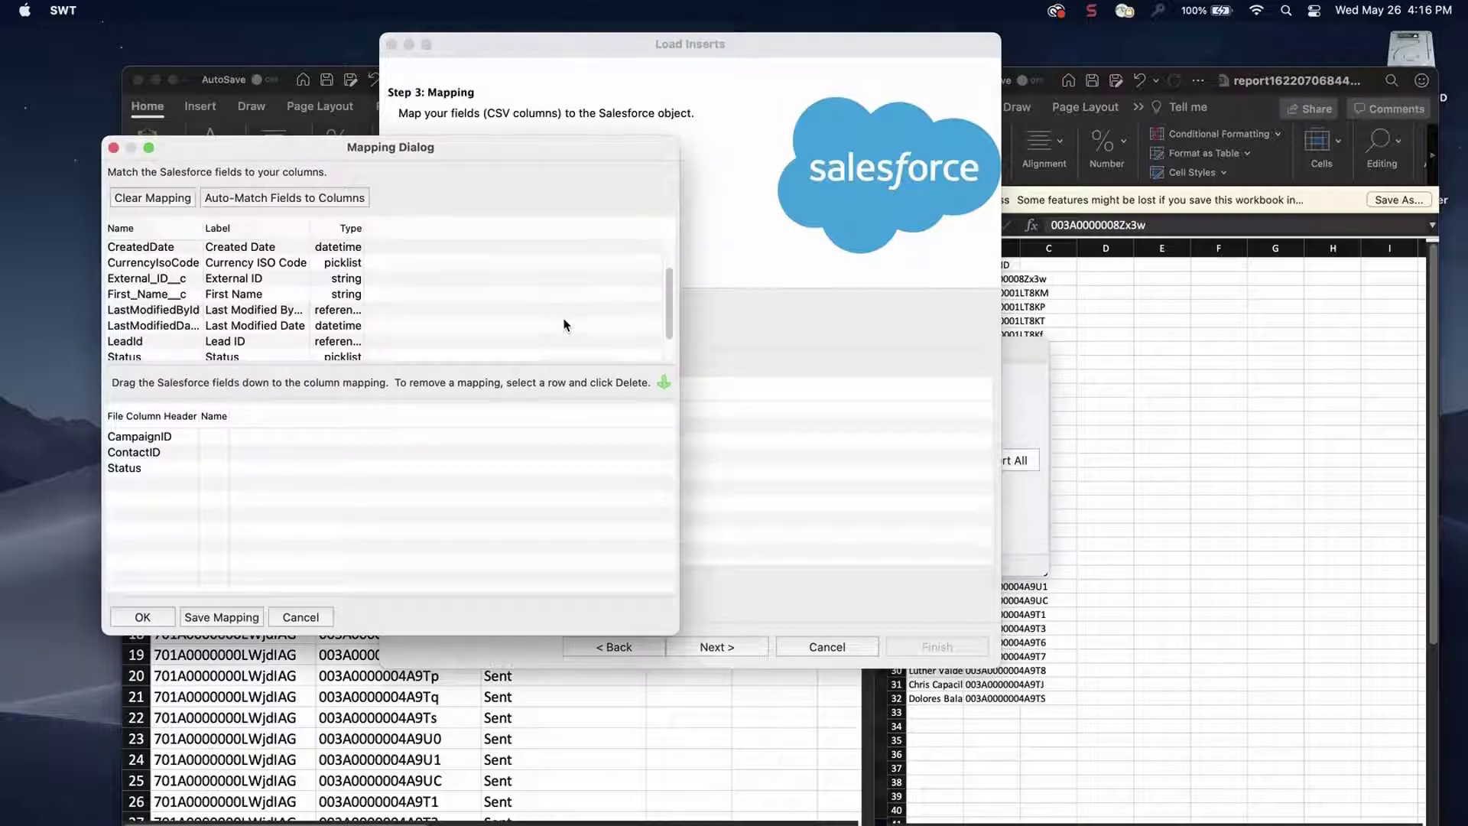
{"action": "left_click", "coordinate": [337, 198]}
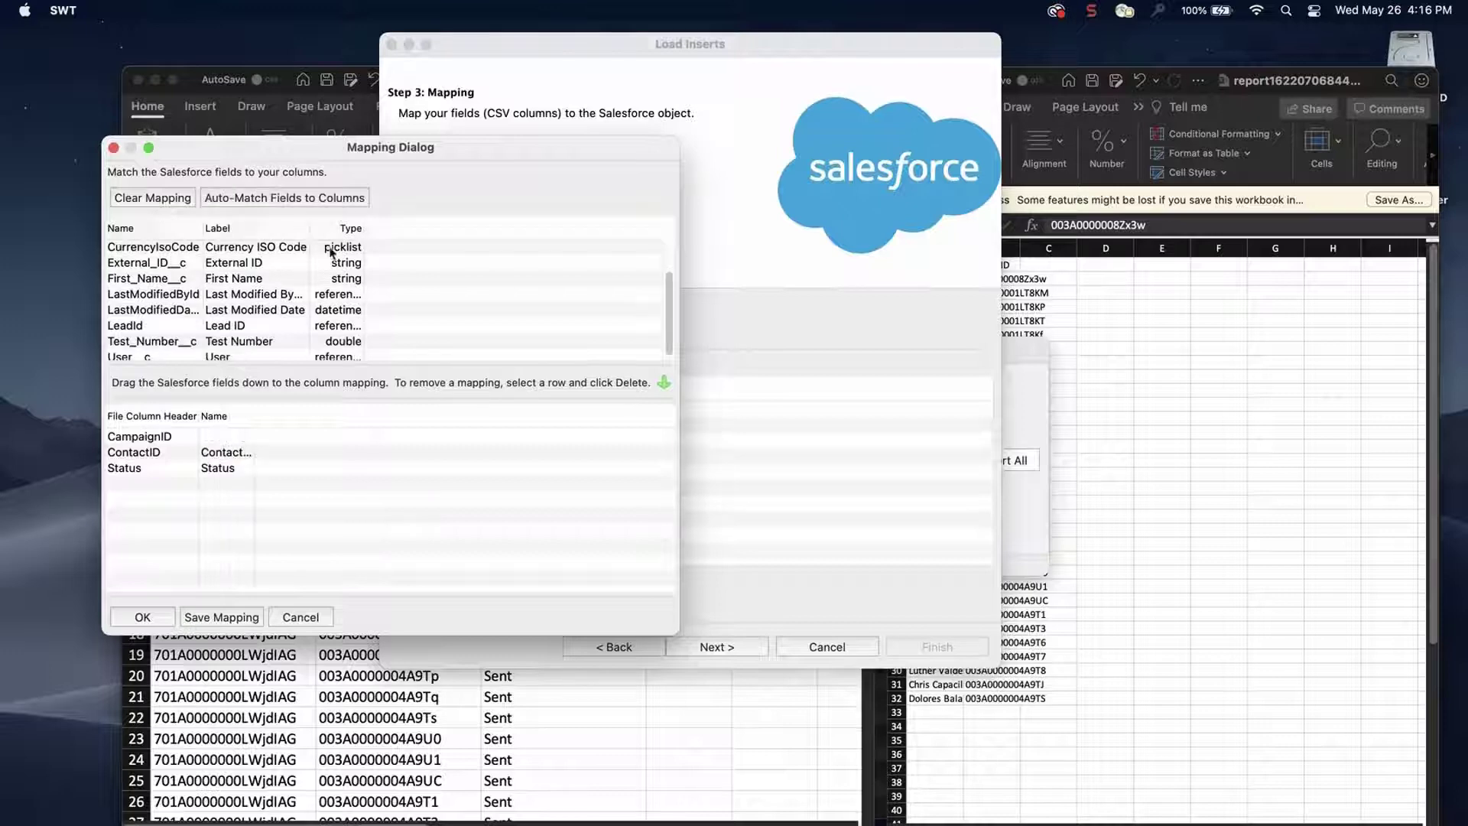
{"action": "scroll", "coordinate": [310, 309], "scroll_direction": "down", "scroll_amount": 1}
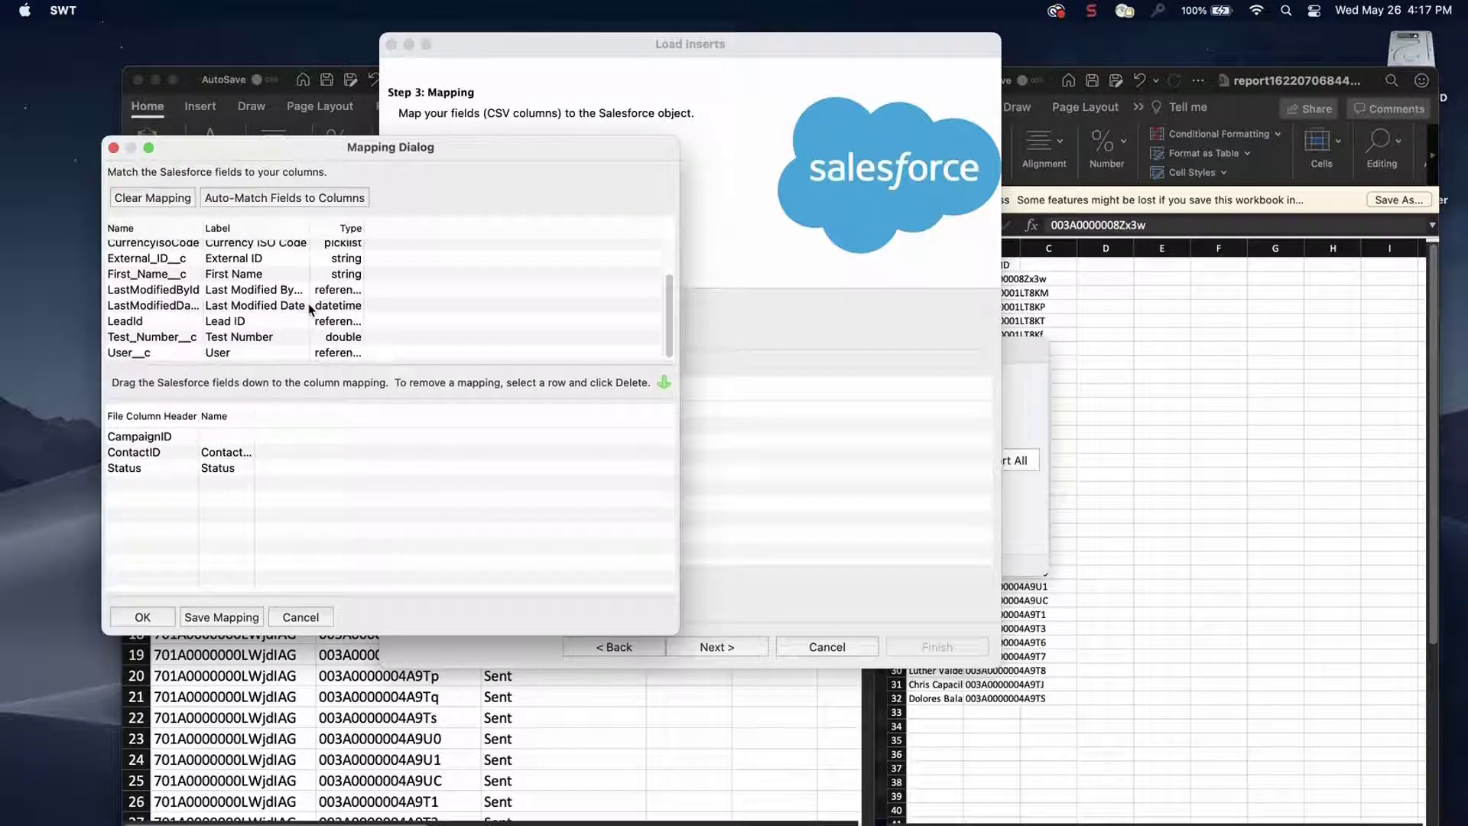
{"action": "scroll", "coordinate": [310, 308], "scroll_direction": "up", "scroll_amount": 3}
{"action": "left_click", "coordinate": [274, 251]}
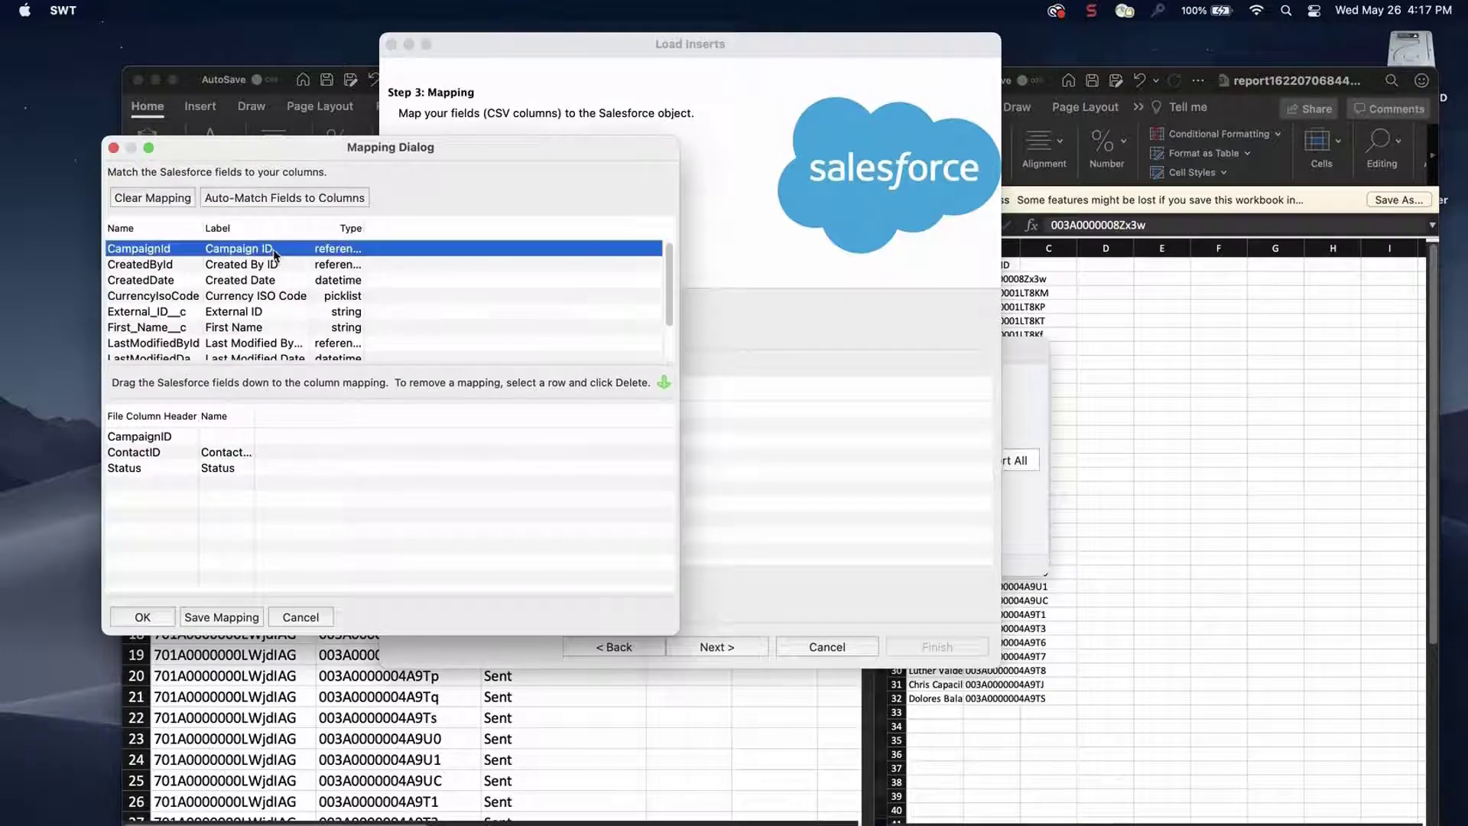
{"action": "left_click_drag", "start_coordinate": [274, 251], "coordinate": [218, 441]}
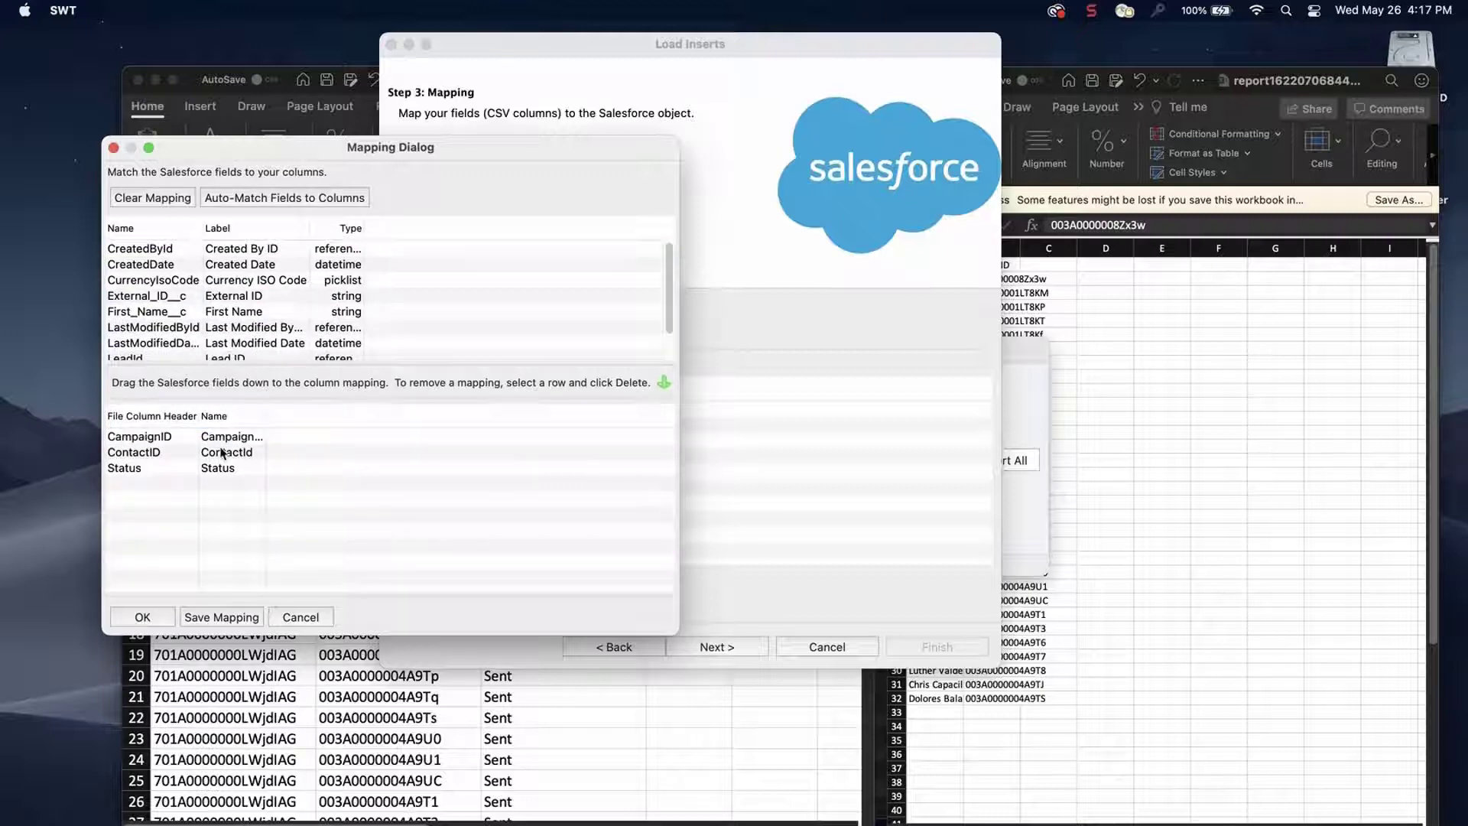
- Confirm the mapping and run the insert of the 31 Campaign Member records
{"action": "left_click", "coordinate": [165, 619]}
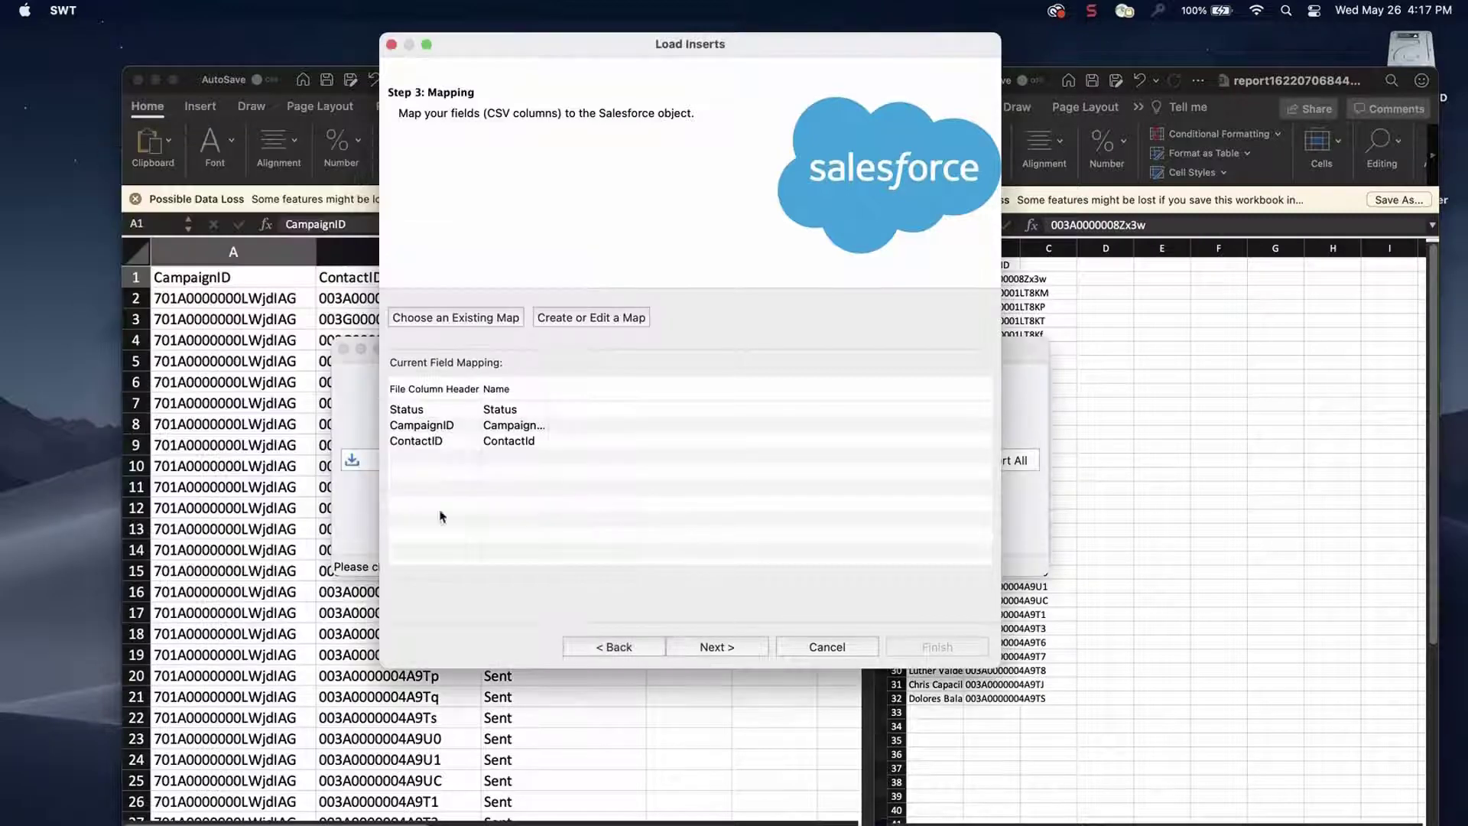
{"action": "left_click", "coordinate": [695, 645]}
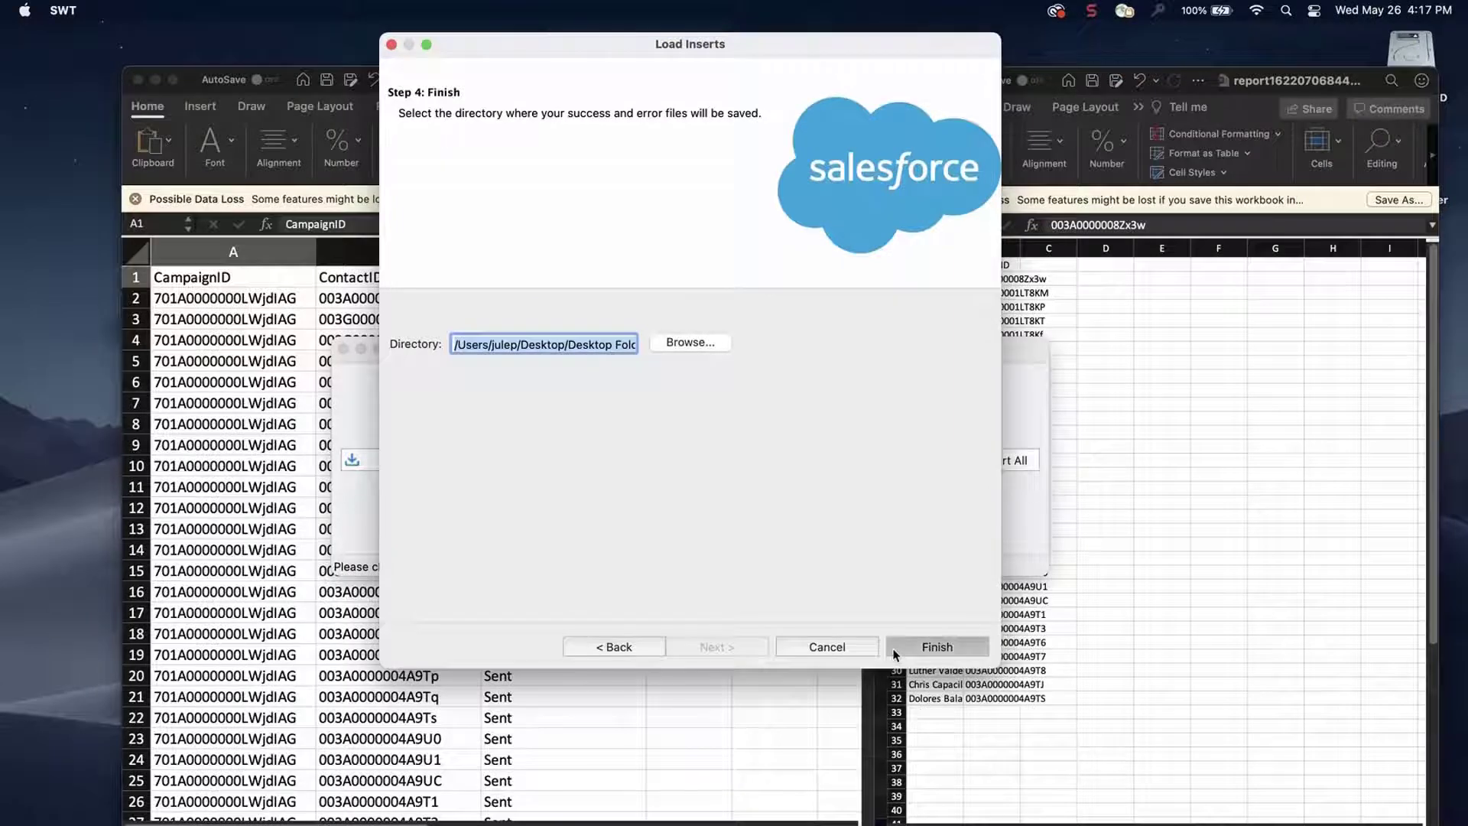
{"action": "left_click", "coordinate": [803, 370]}
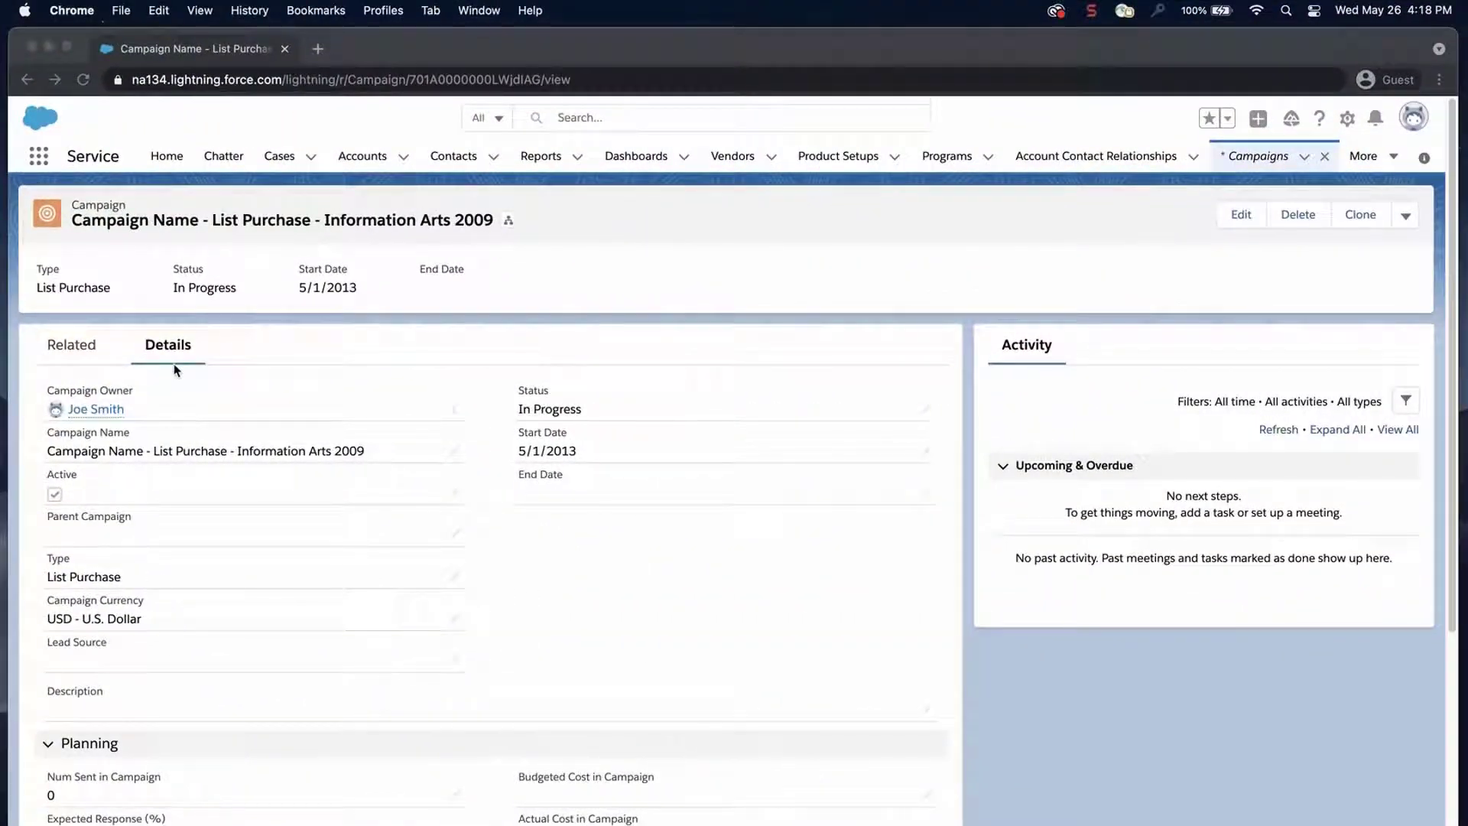
- View all Campaign Members under the campaign's Related tab and scroll through the Sent entries
{"action": "left_click", "coordinate": [83, 350]}
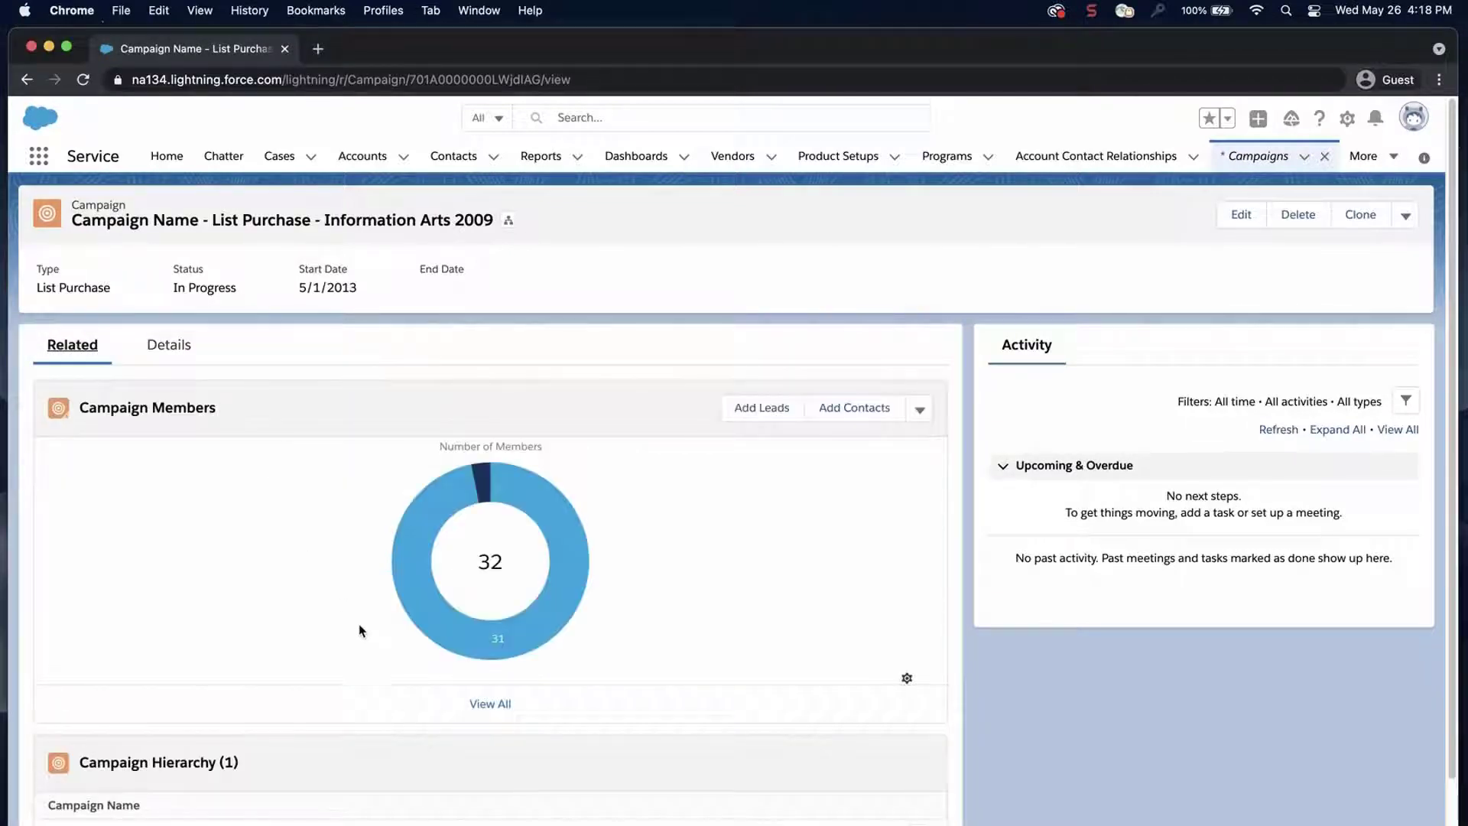
{"action": "left_click", "coordinate": [493, 706]}
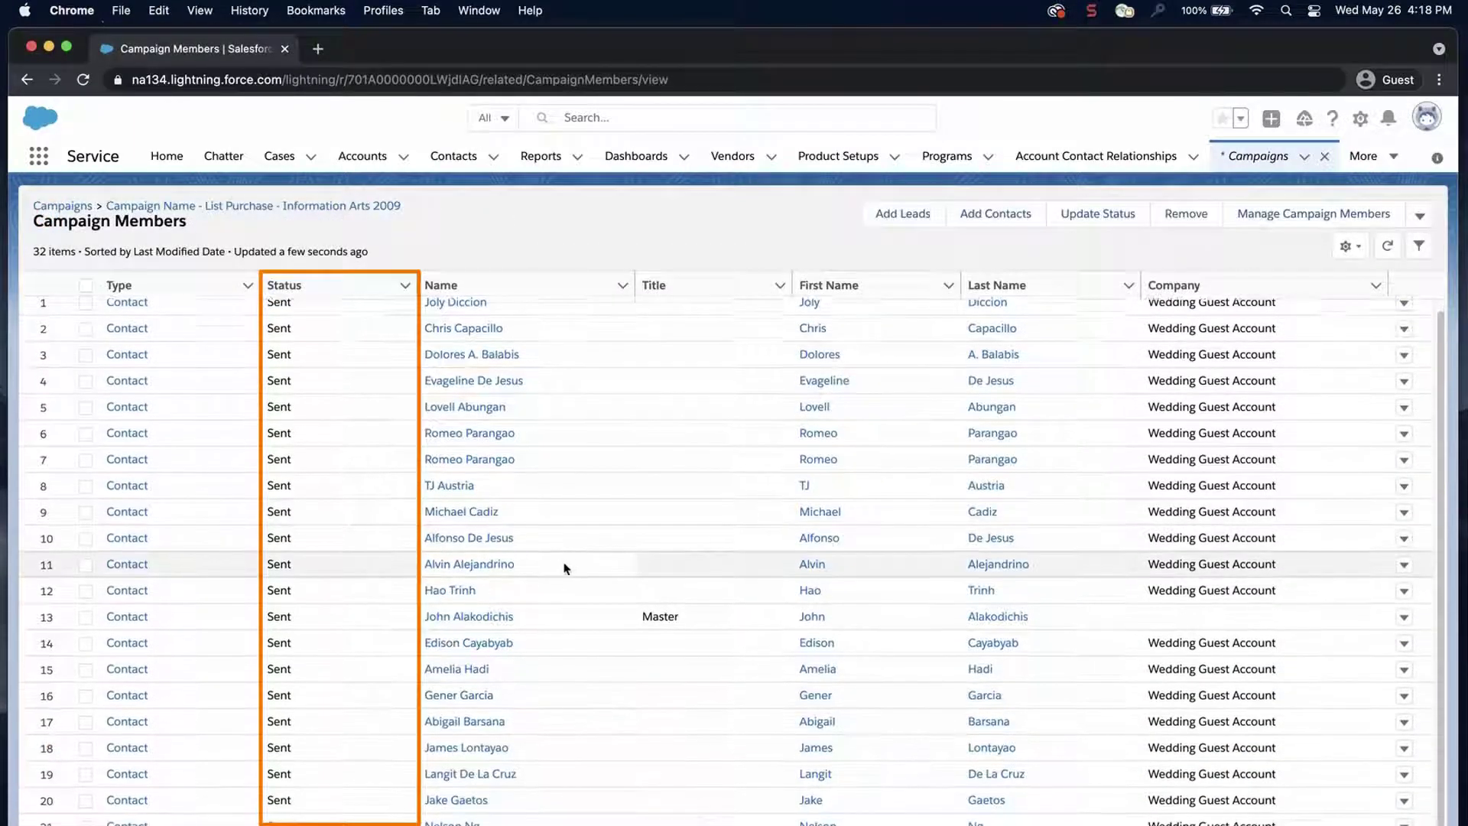
{"action": "scroll", "coordinate": [564, 566], "scroll_direction": "down", "scroll_amount": 2}
{"action": "scroll", "coordinate": [566, 574], "scroll_direction": "down", "scroll_amount": 5}
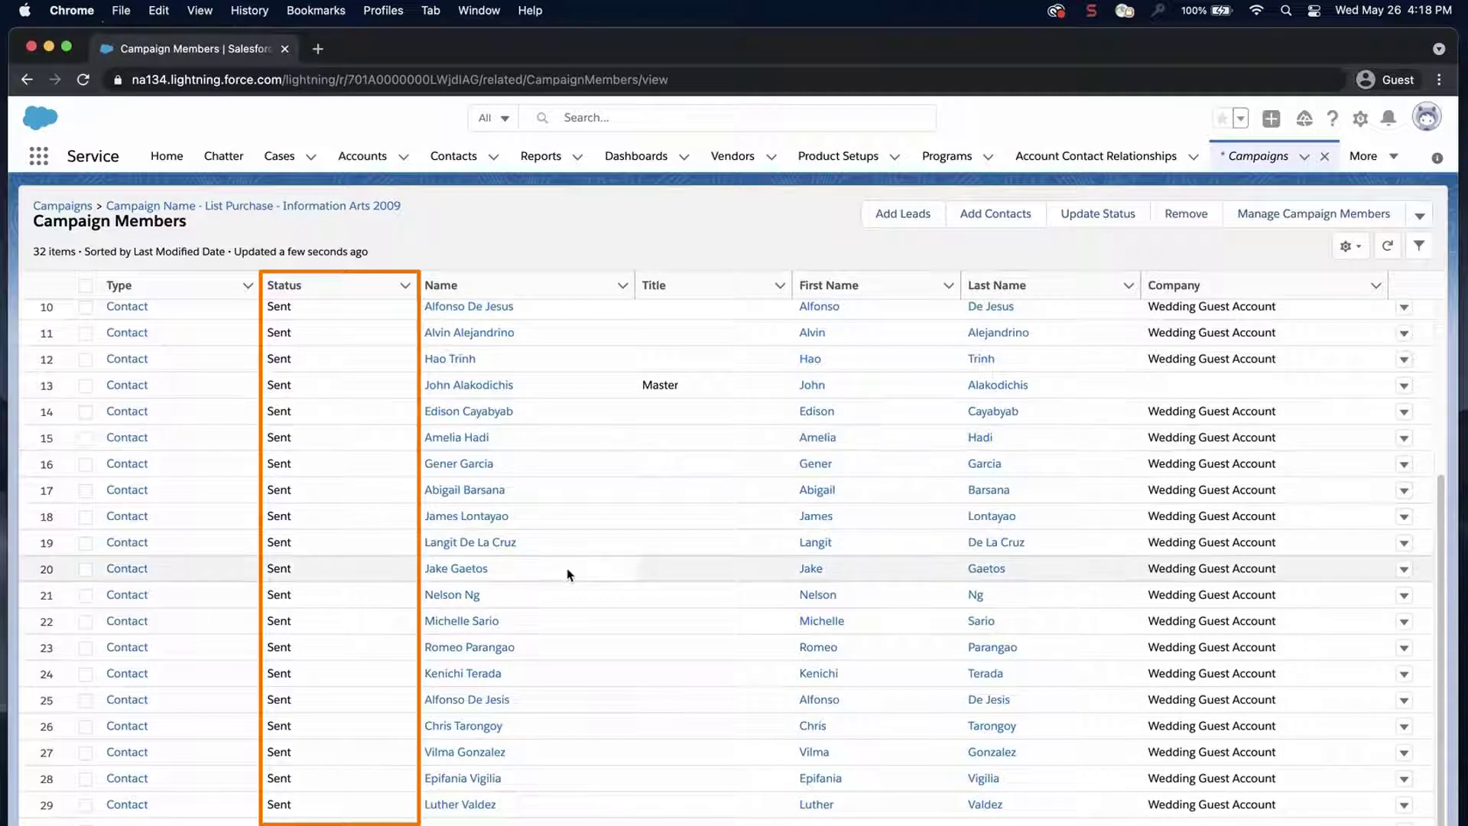